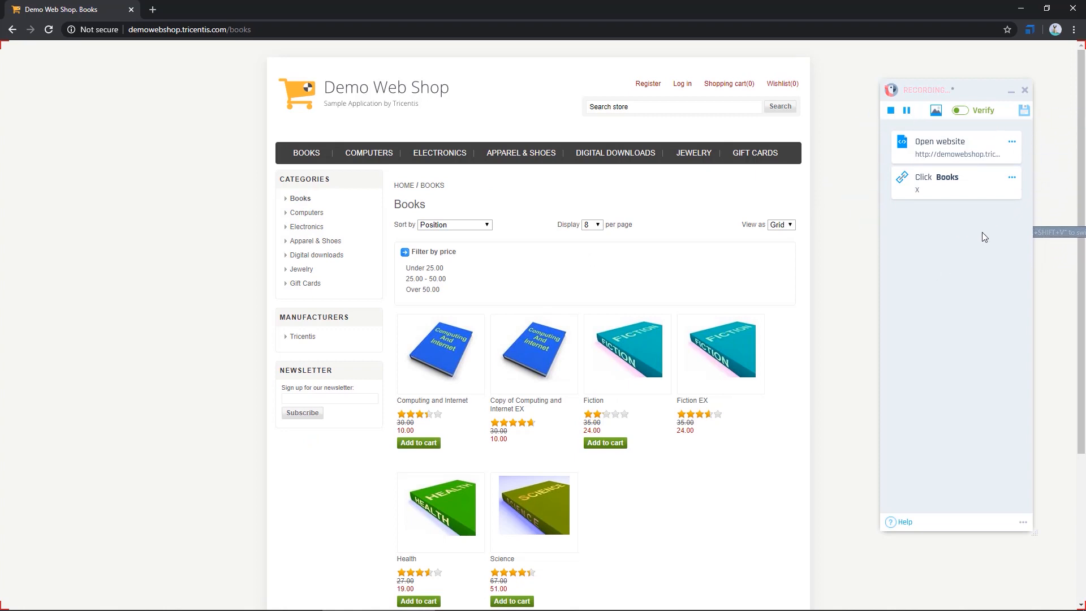
- Add the Computing and Internet book to the cart and record a verification of the Shopping cart (1) link
click(422, 445)
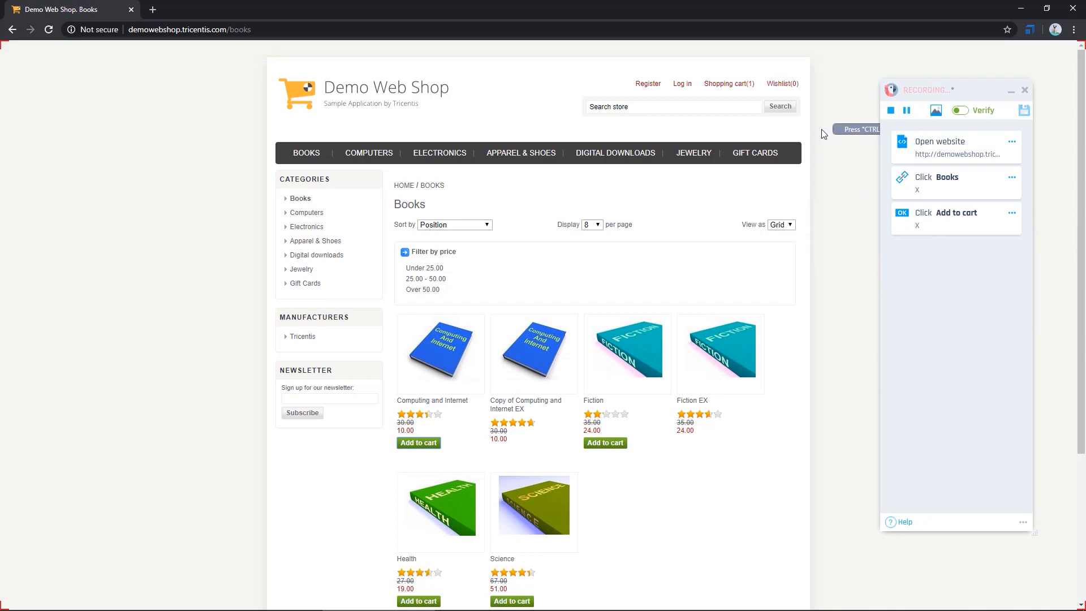
click(962, 111)
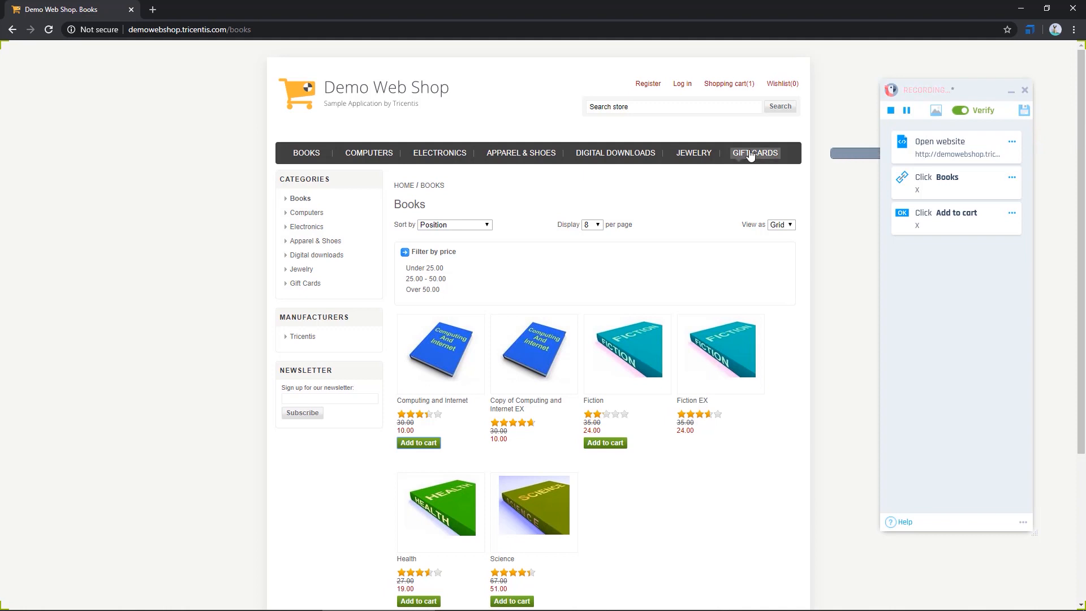
mouse_move(736, 89)
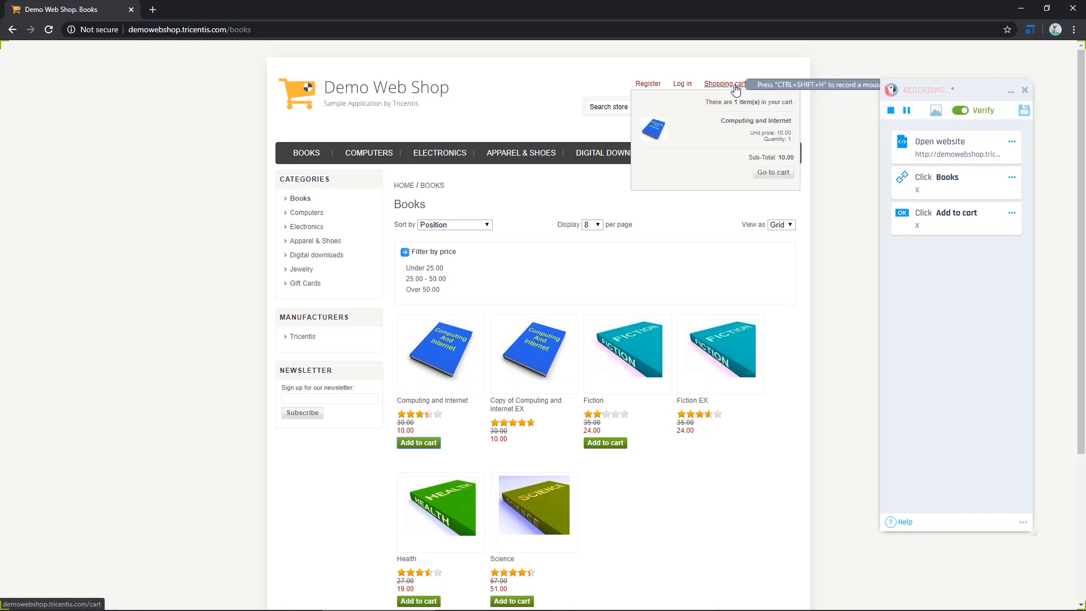
click(736, 89)
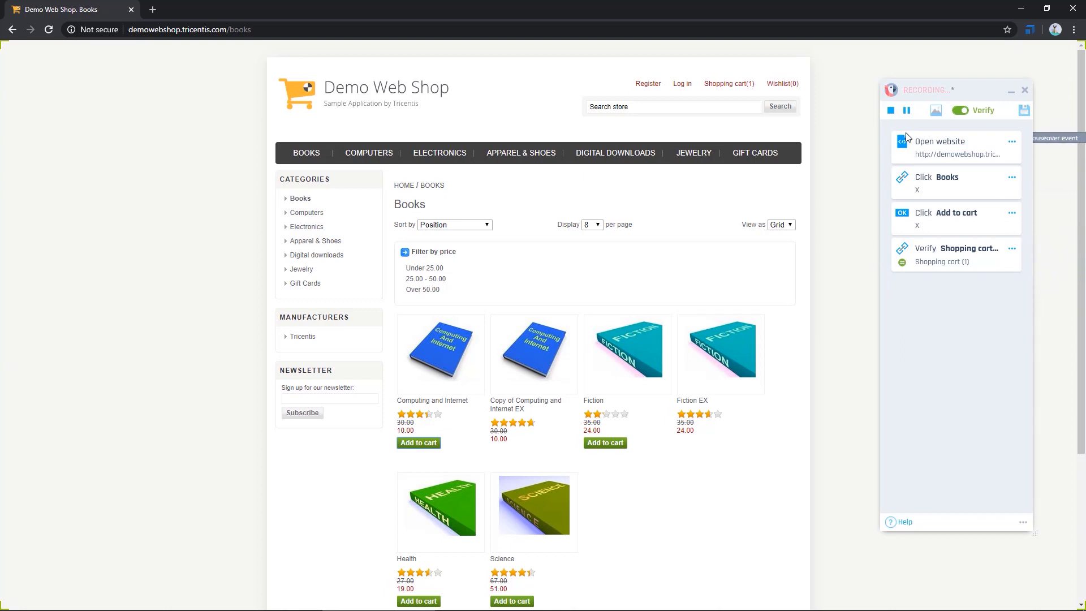
click(963, 112)
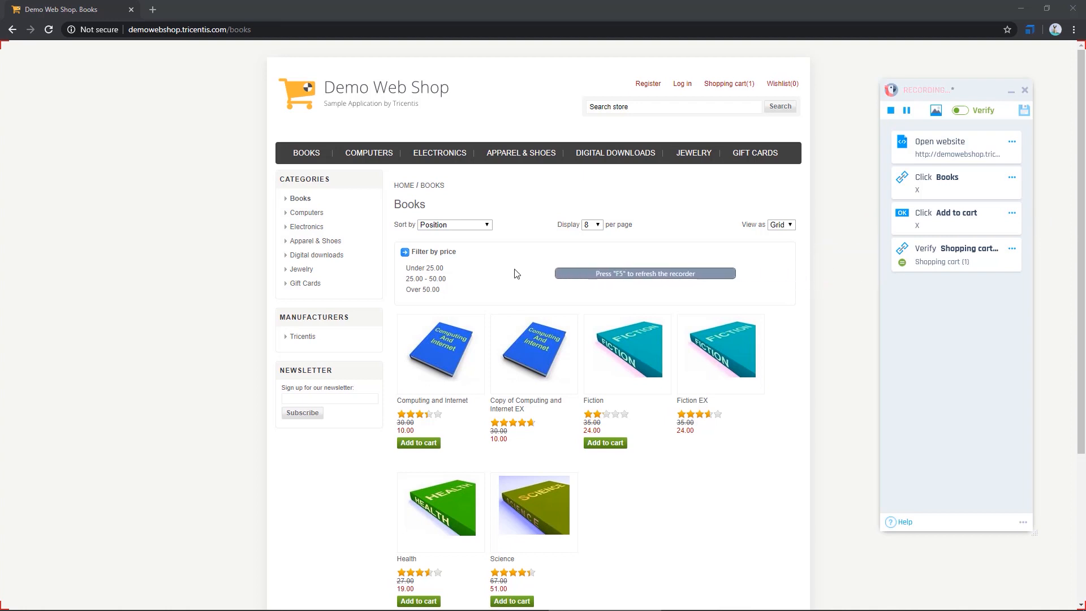
- Record a mouseover on Electronics, go to Cell phones and add the Smartphone to the cart
mouse_move(437, 157)
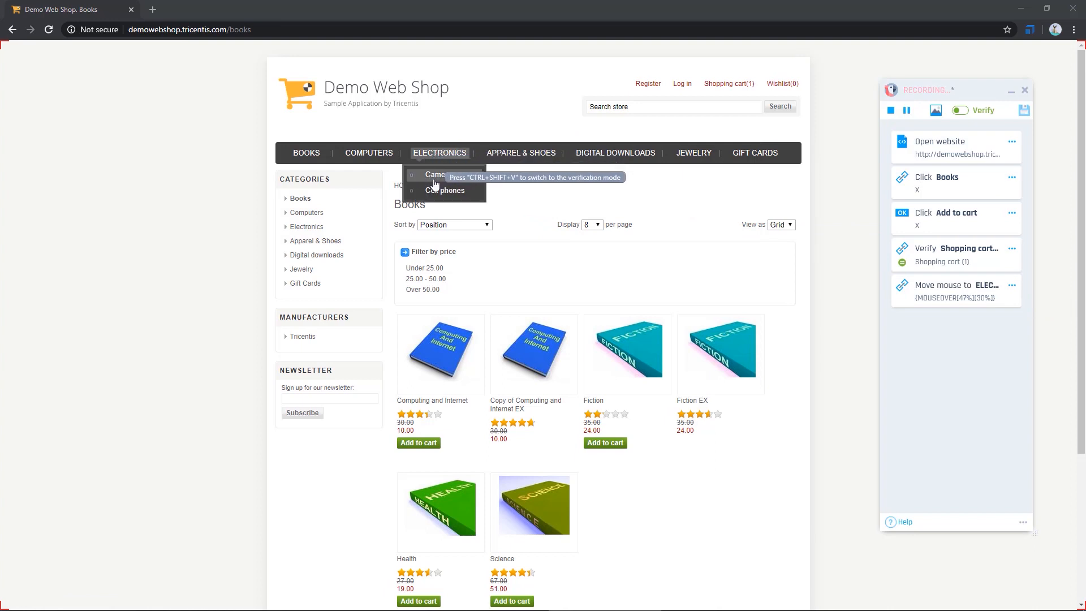
click(434, 191)
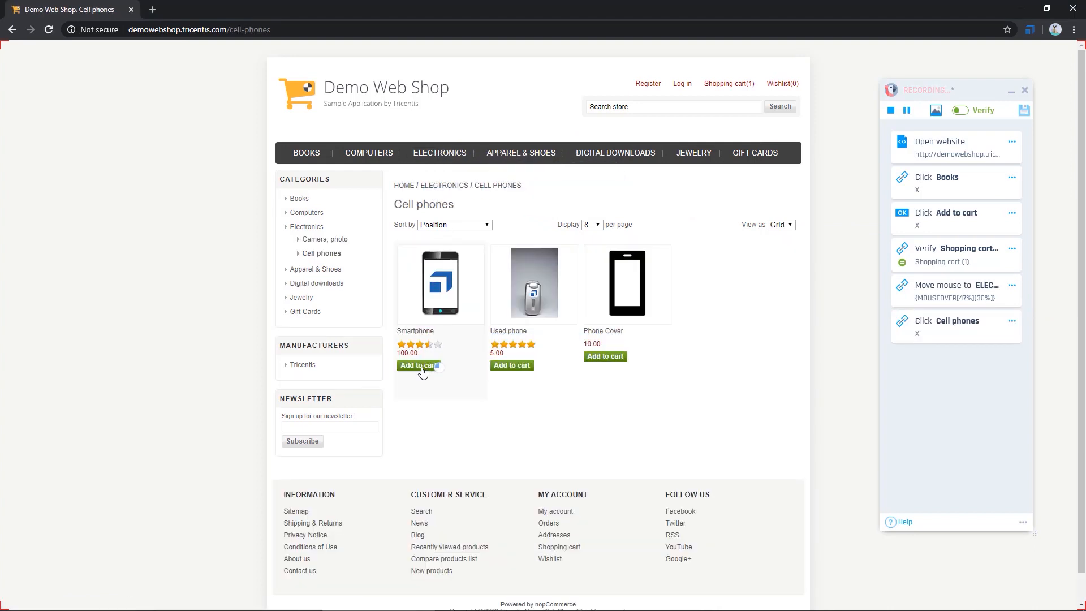
click(422, 366)
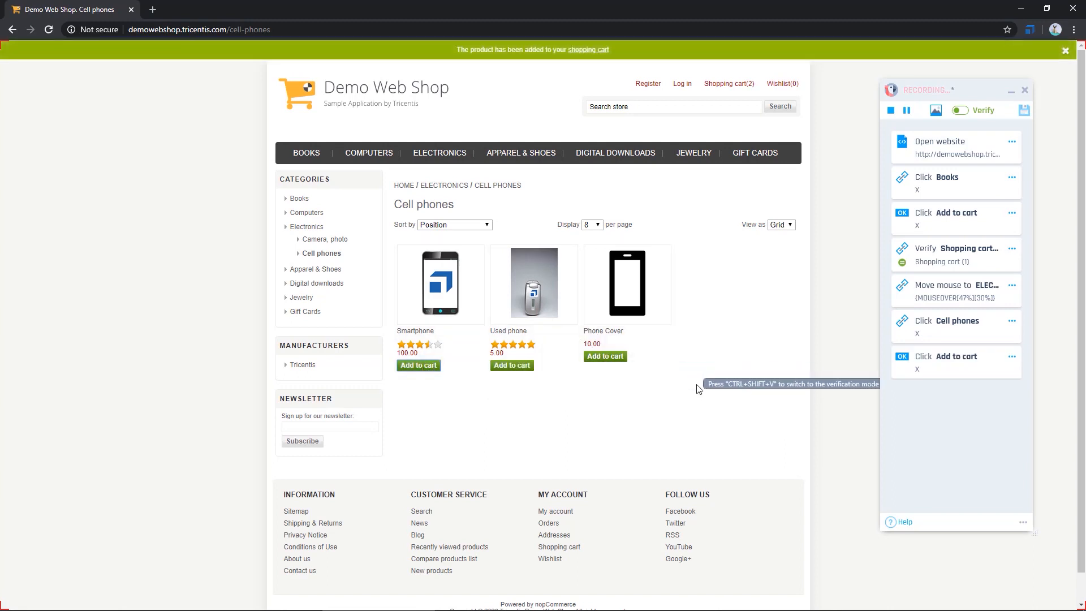
- Open the shopping cart and set the shipping estimate's destination to Canada, British Columbia
click(723, 84)
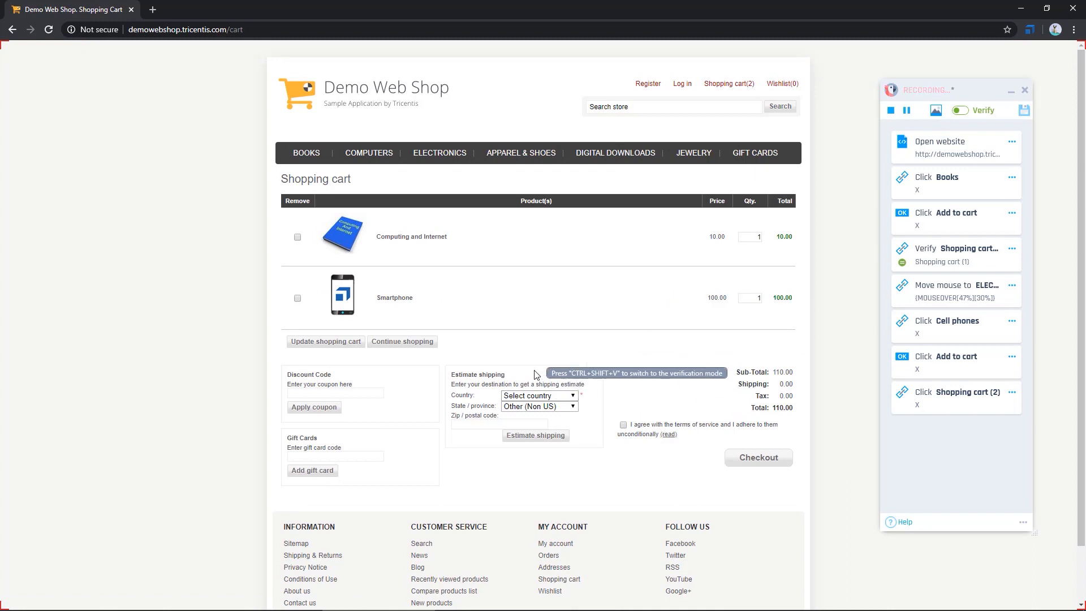
scroll(537, 373, down, 1)
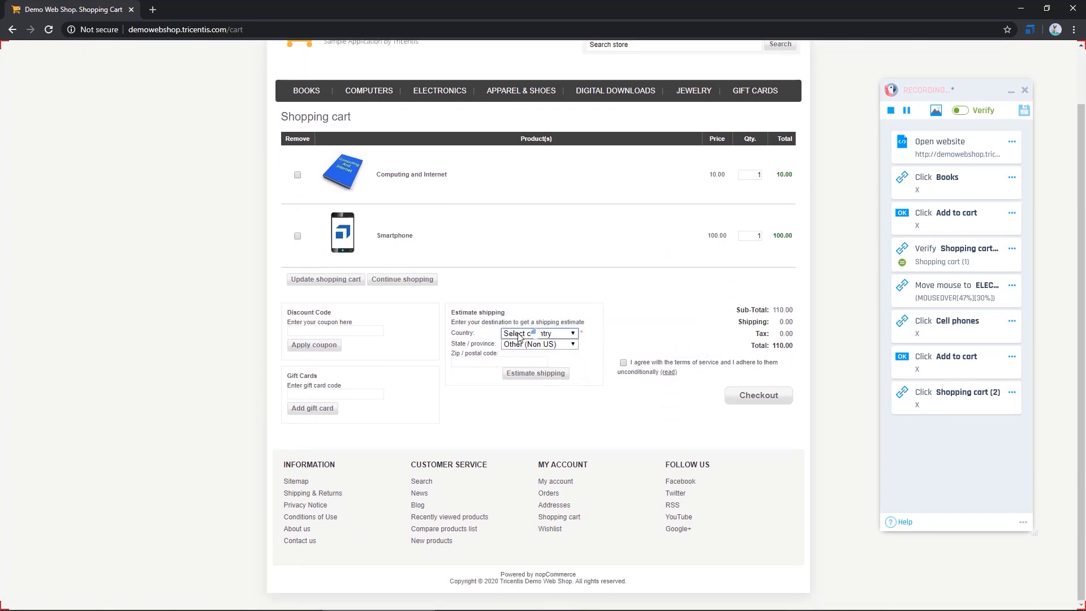
click(519, 334)
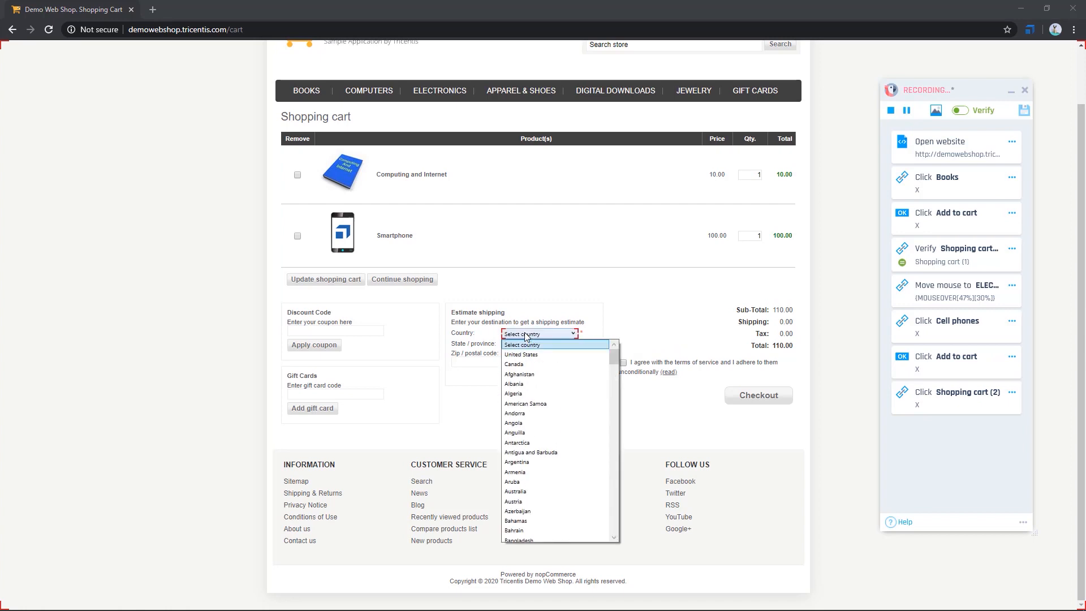
click(525, 364)
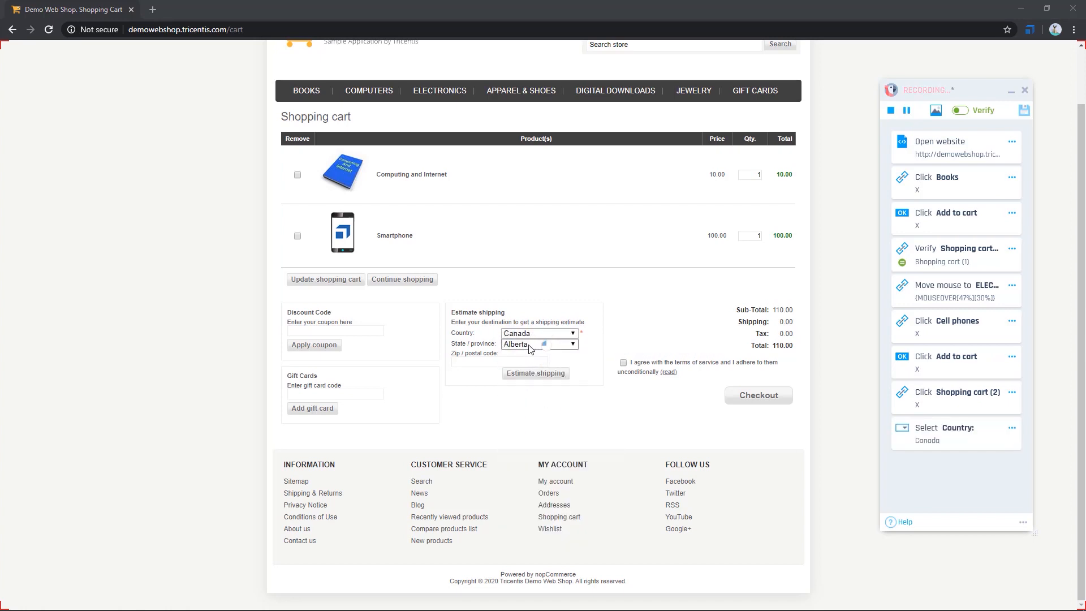
click(530, 347)
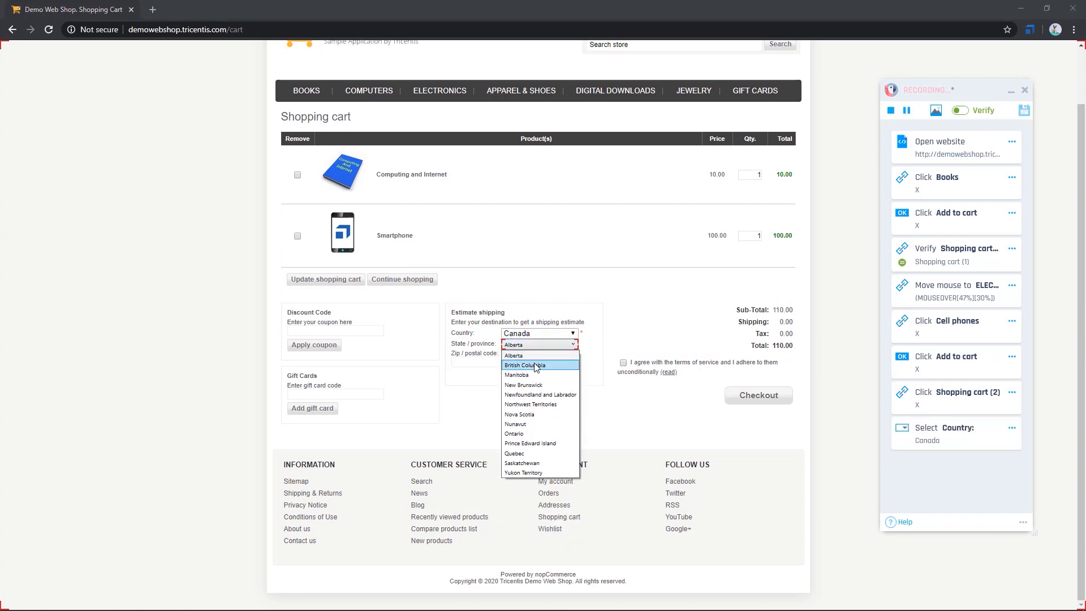
click(536, 367)
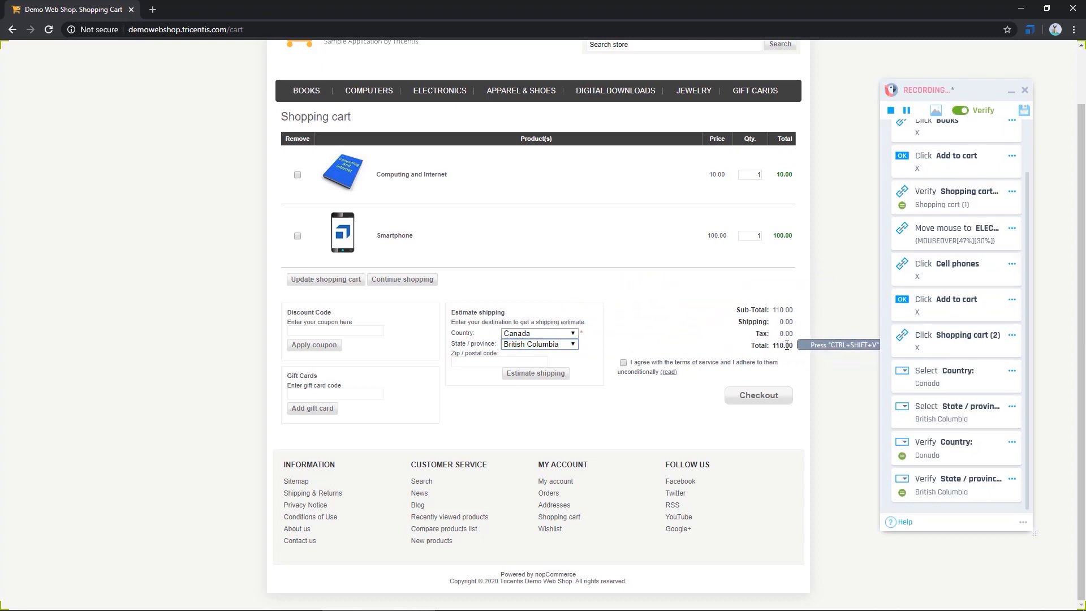
- Record a verification of the cart's 110.00 total and stop the recording
mouse_move(786, 345)
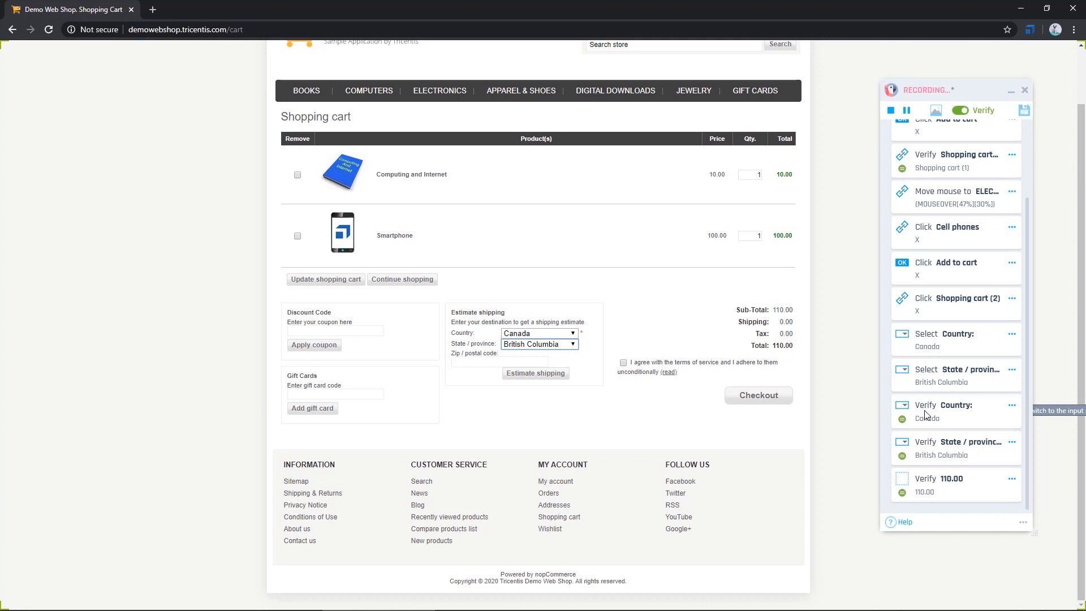
scroll(926, 415, up, 2)
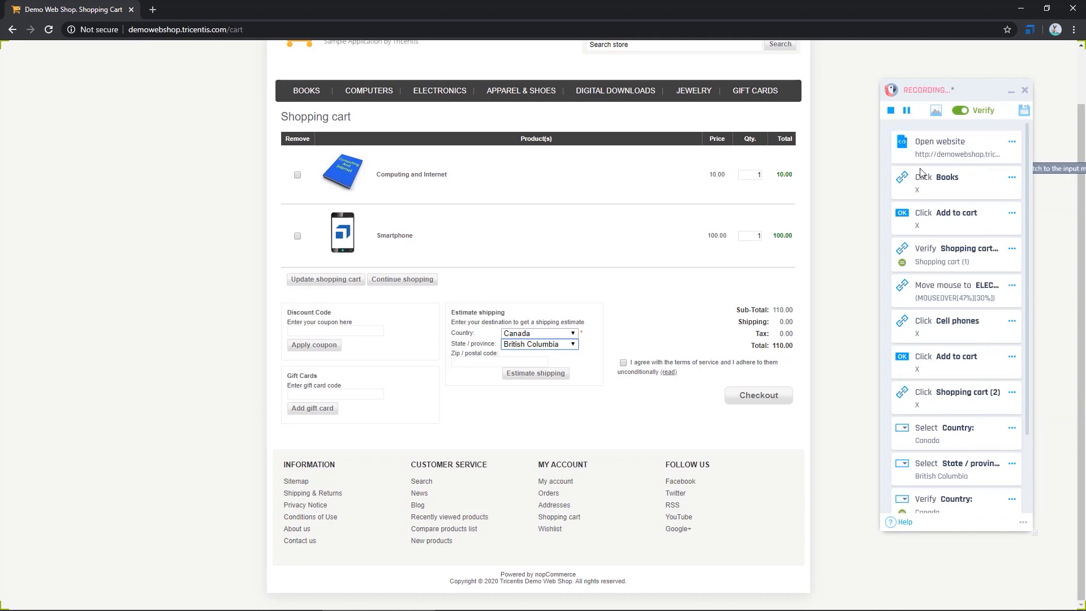
click(890, 110)
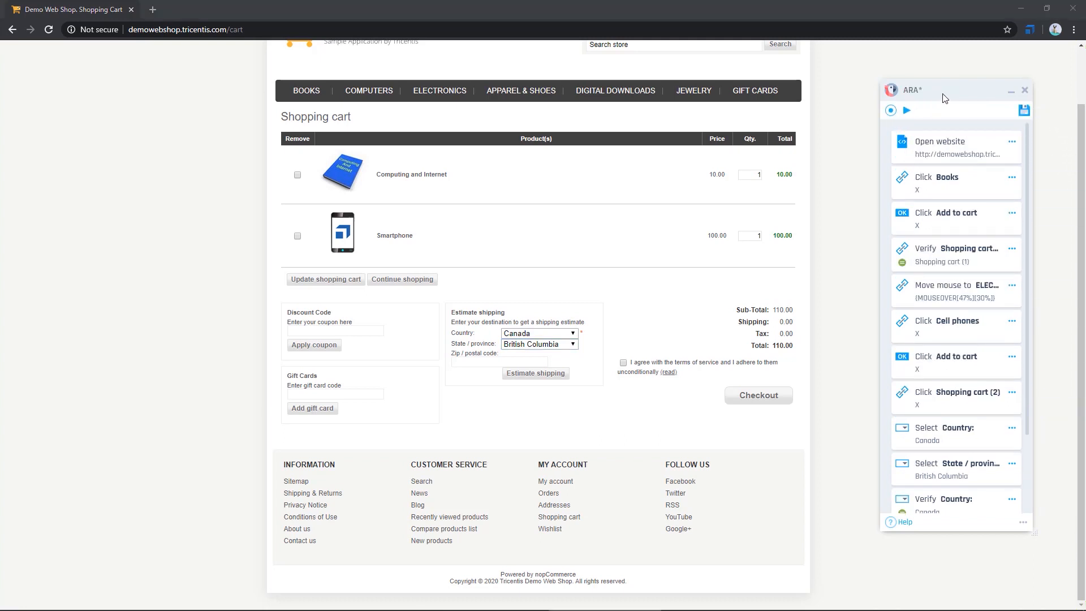
- Add the comment "This is a comment" to the recorded Shopping cart verification step and save it
drag(943, 99, 521, 93)
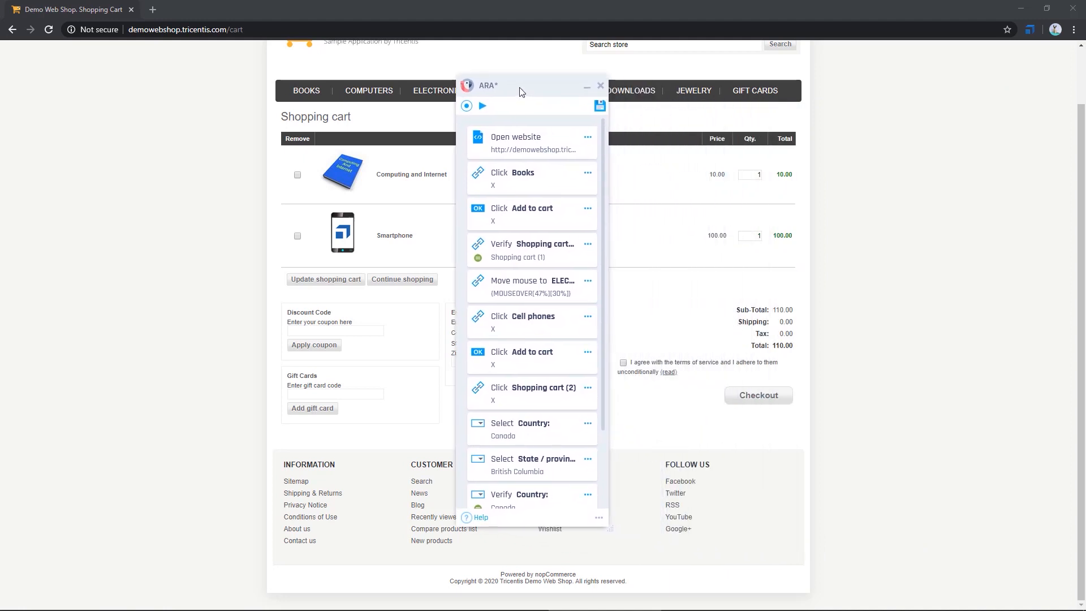
click(589, 245)
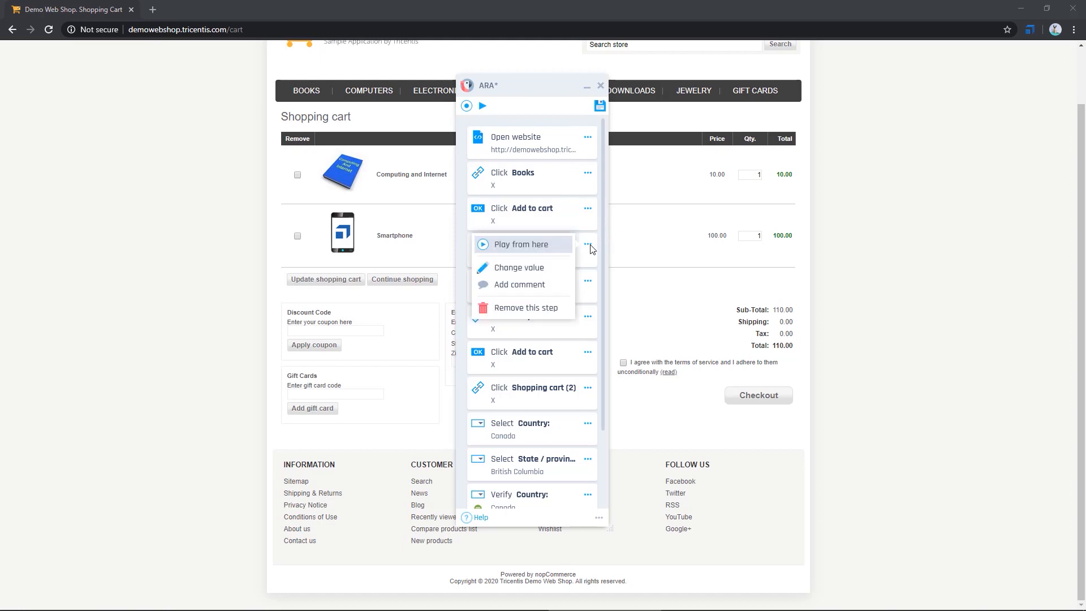
click(550, 282)
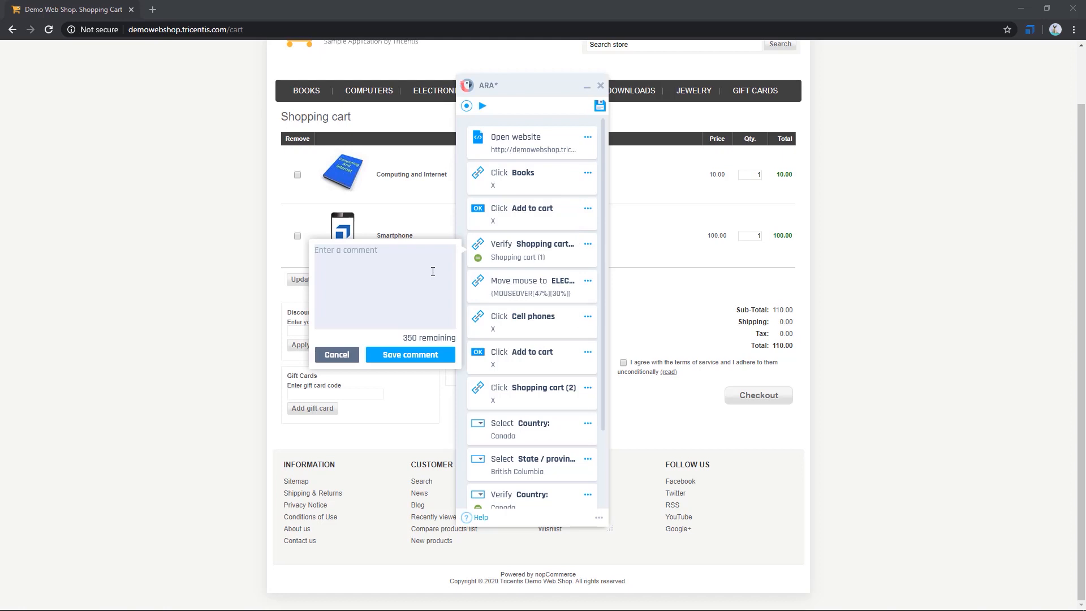
text(This is a comm)
drag(404, 270, 323, 253)
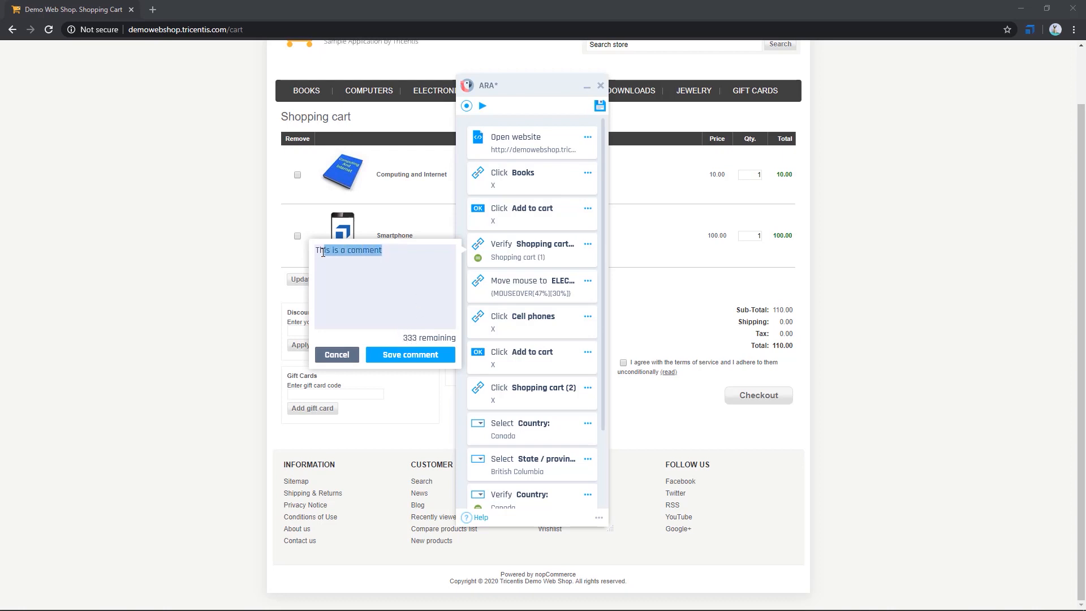
click(386, 270)
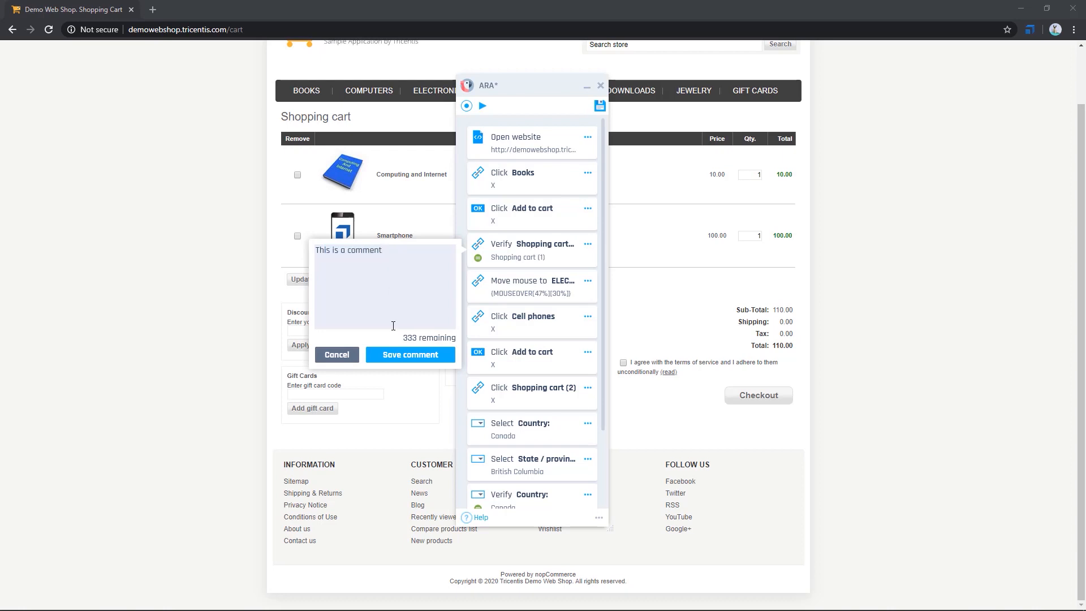
click(392, 352)
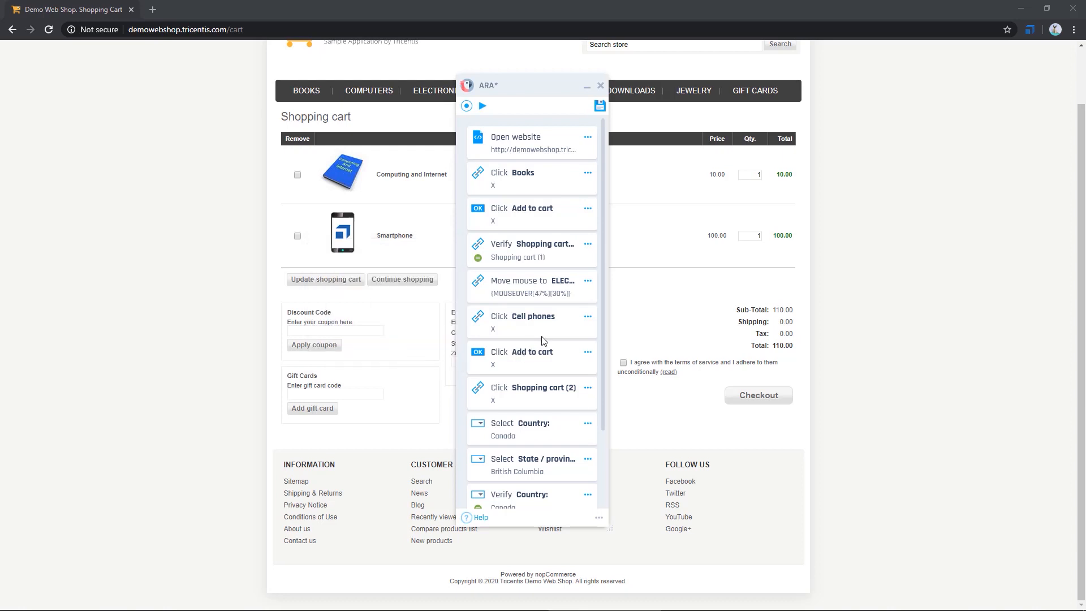
- Change the value of the recorded Select Country step to United States
scroll(543, 340, down, 3)
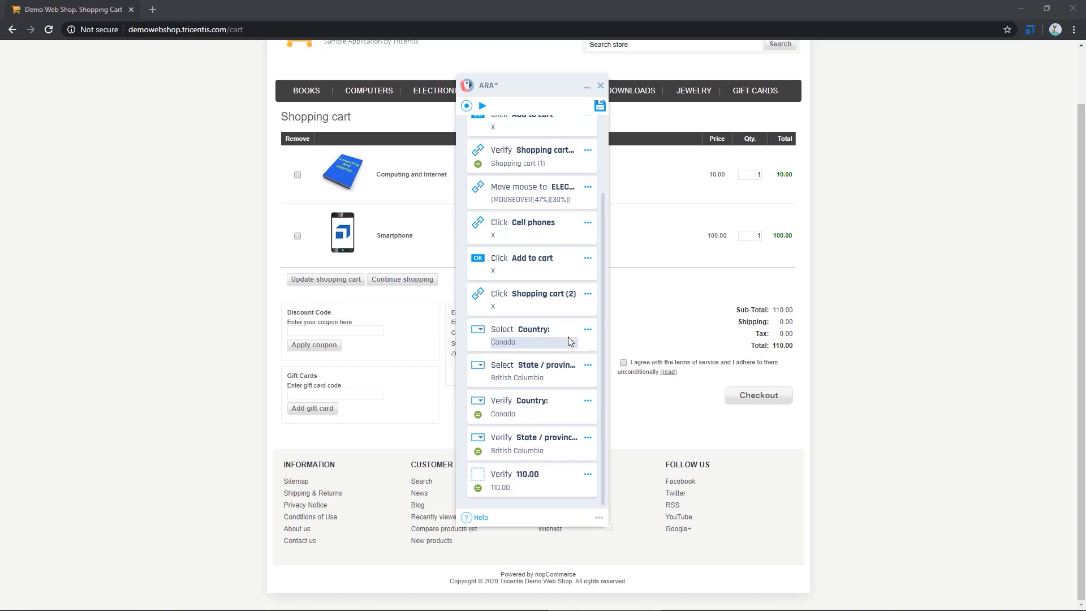
click(511, 342)
click(535, 341)
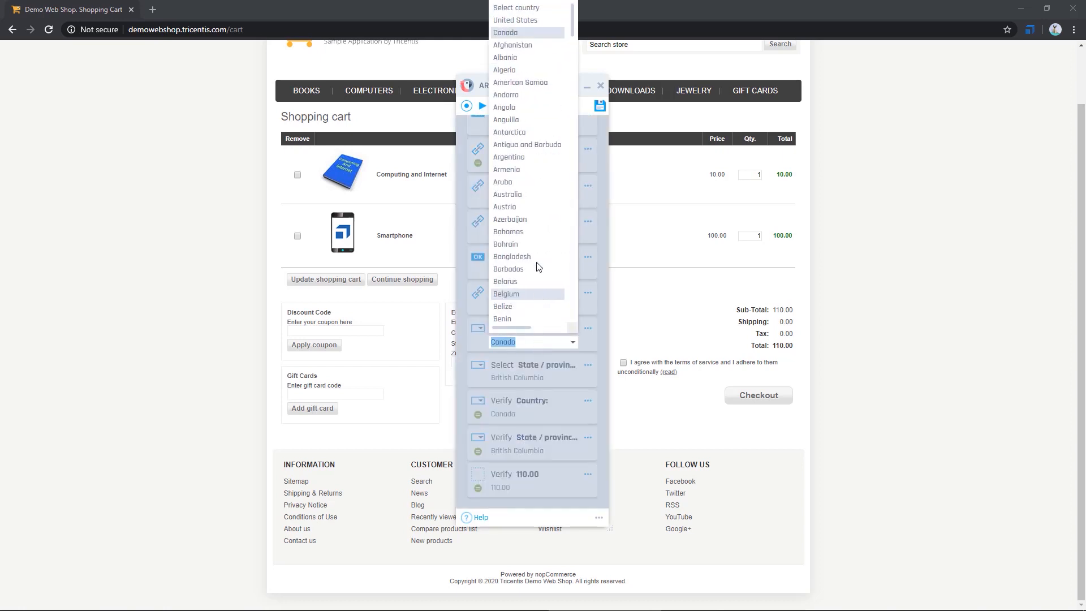
click(533, 22)
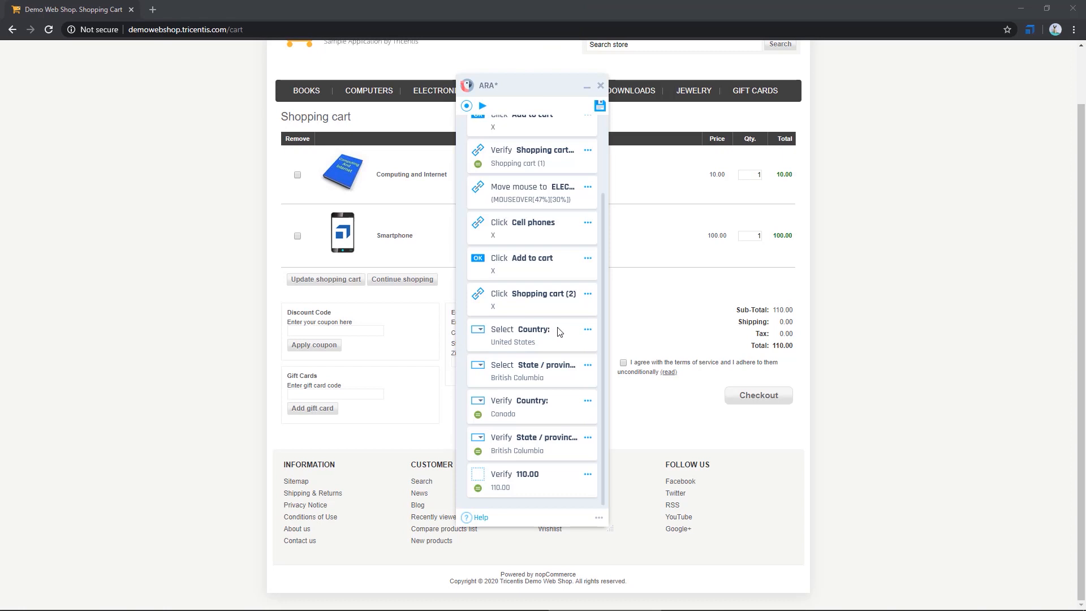
- Change the value of the recorded Select State / province step to New York
click(532, 378)
click(532, 383)
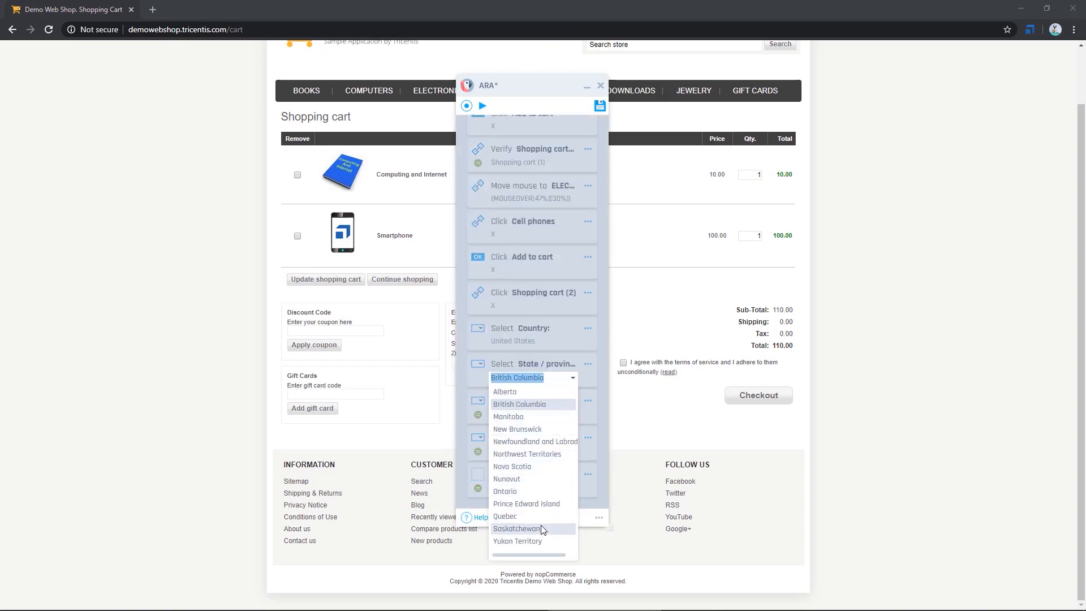
click(547, 399)
text(New York)
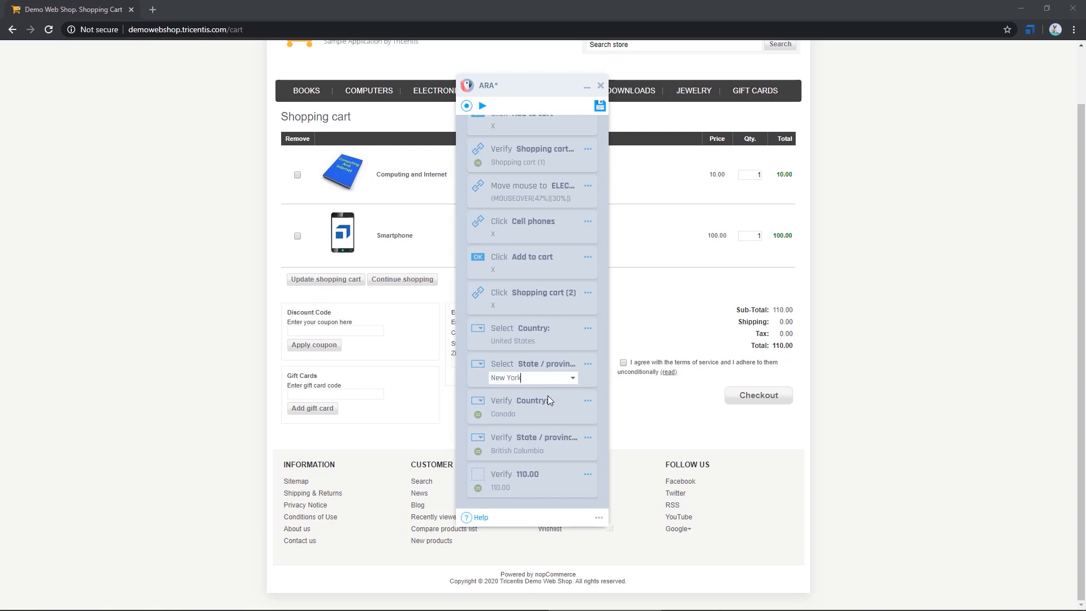
key(Return)
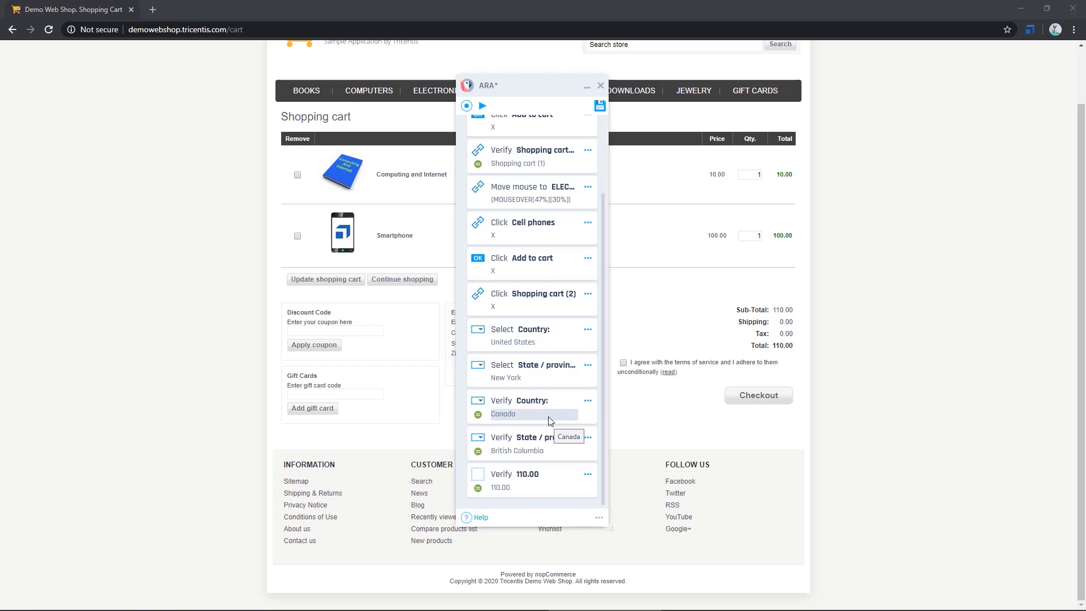
- Change the expected value of the recorded Verify Country step to United States
click(588, 401)
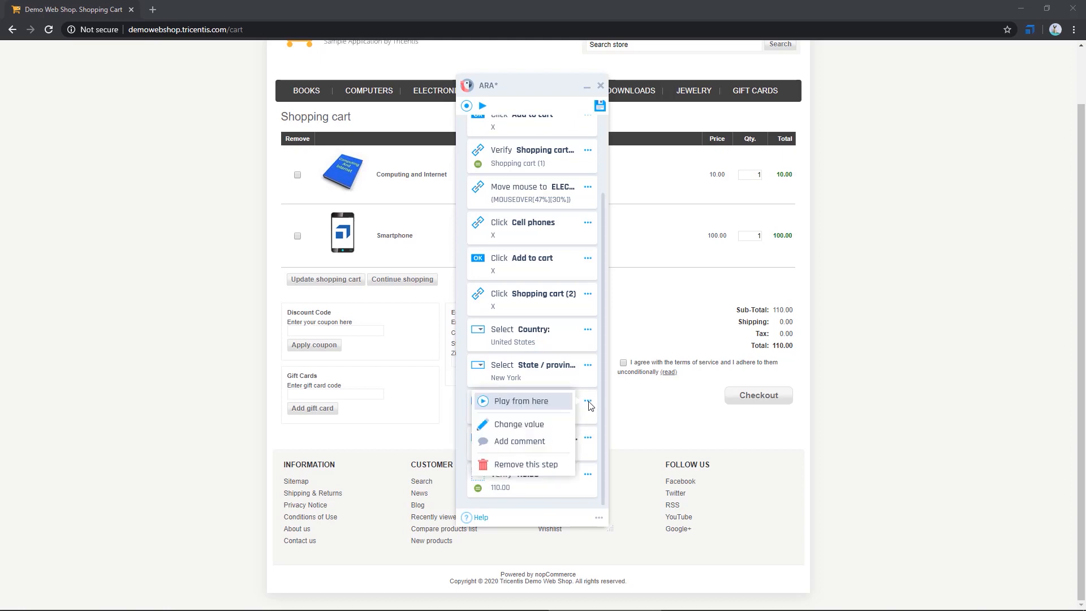
click(562, 423)
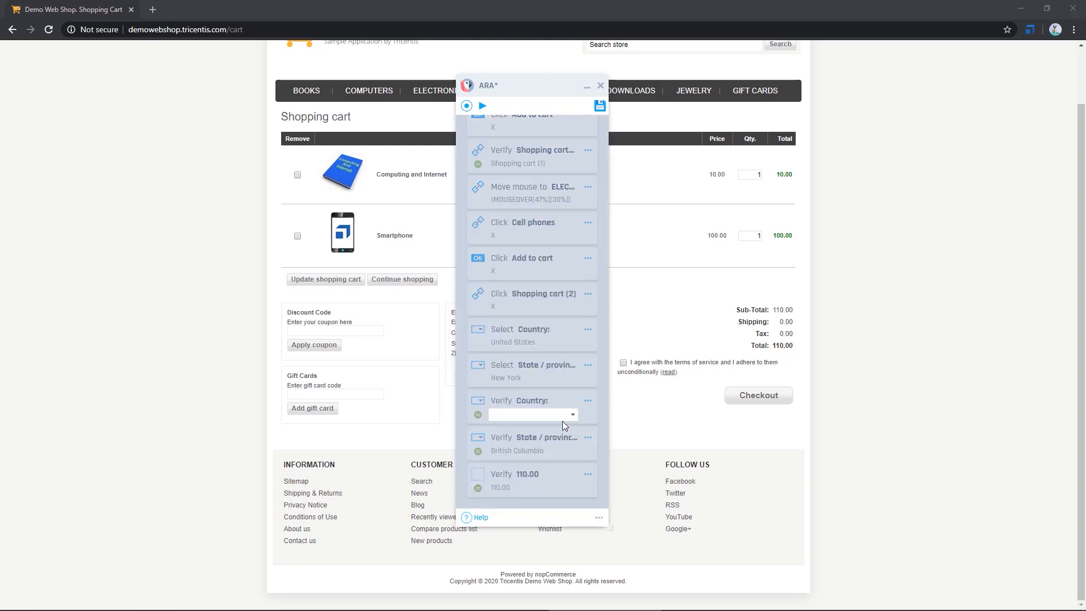
click(562, 420)
key(c)
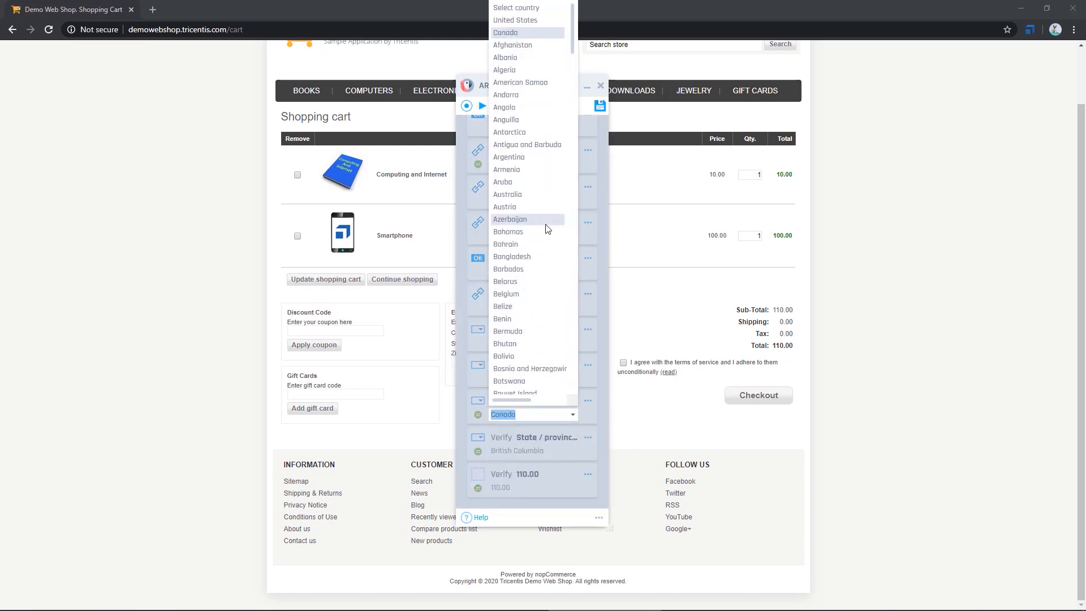
click(539, 21)
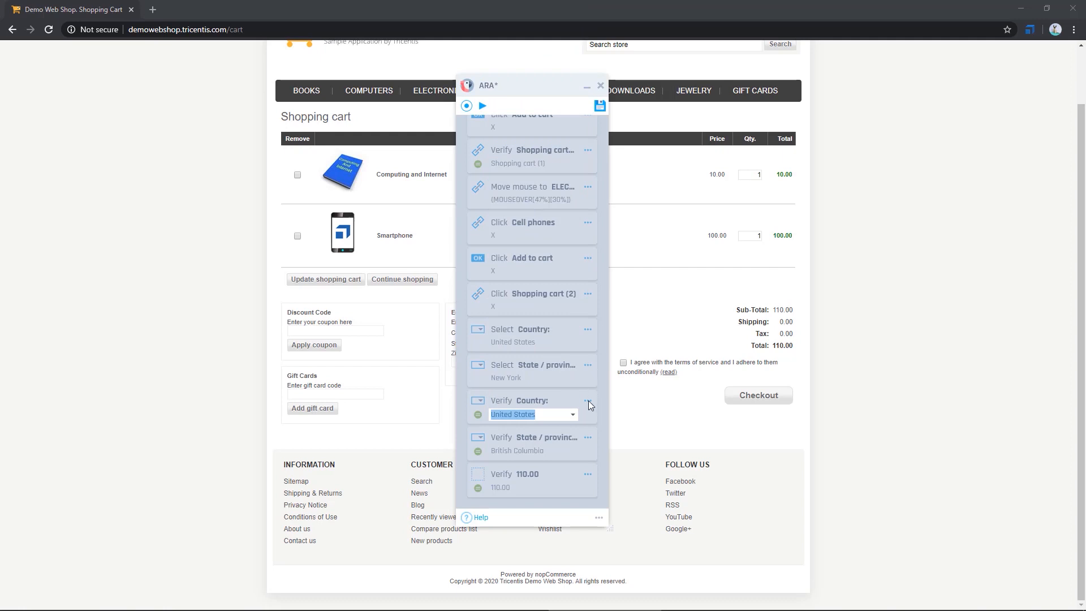
- Change the expected value of the recorded Verify State / province step to New York
click(531, 451)
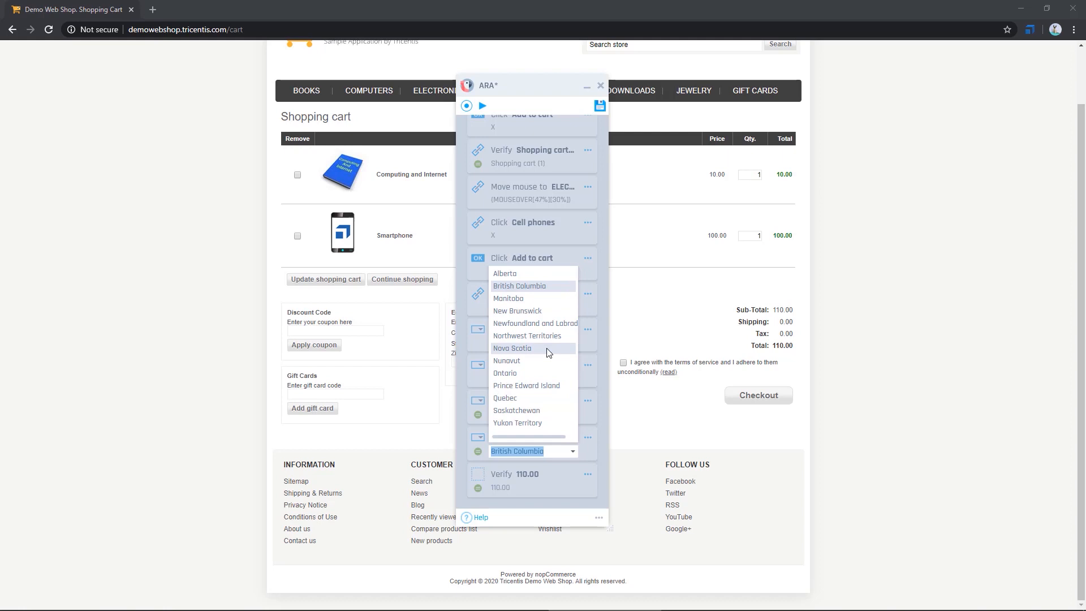
text(New York)
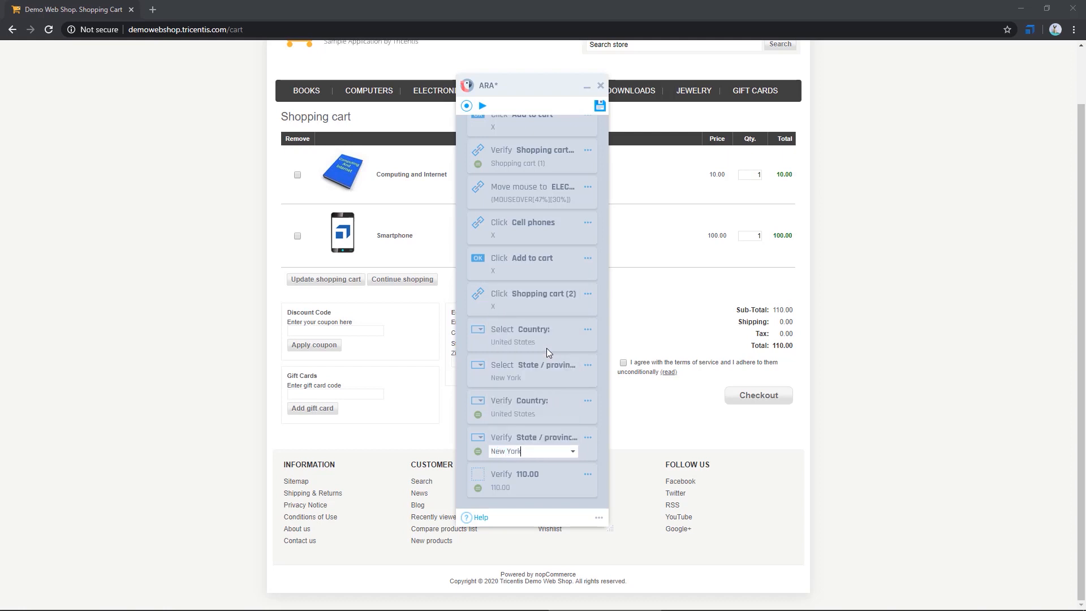
key(Return)
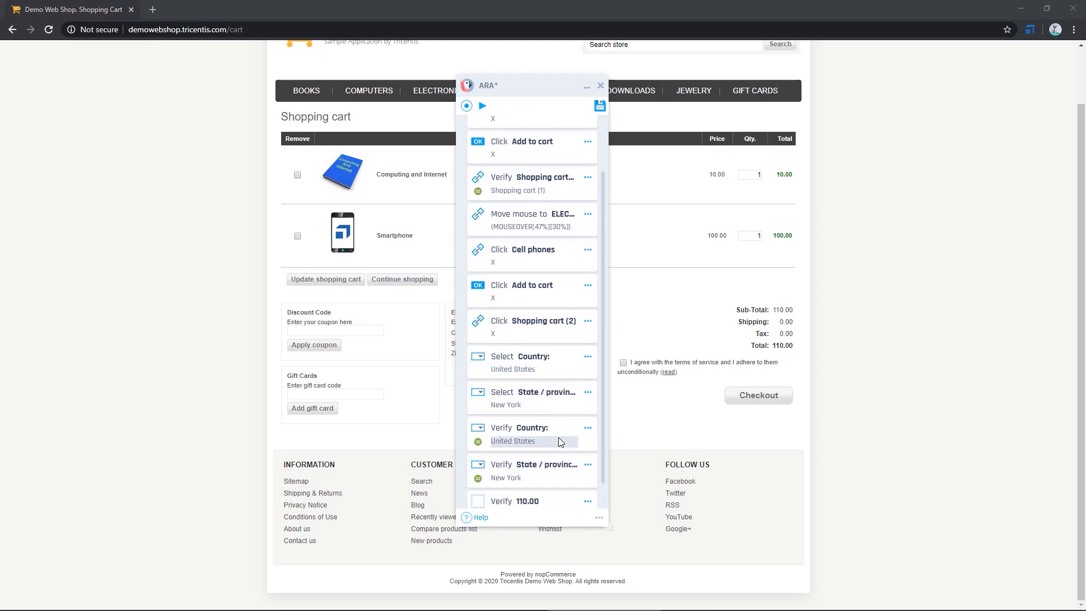
- Remove the Verify 110.00 step from the end of the recorded test case
scroll(558, 441, up, 2)
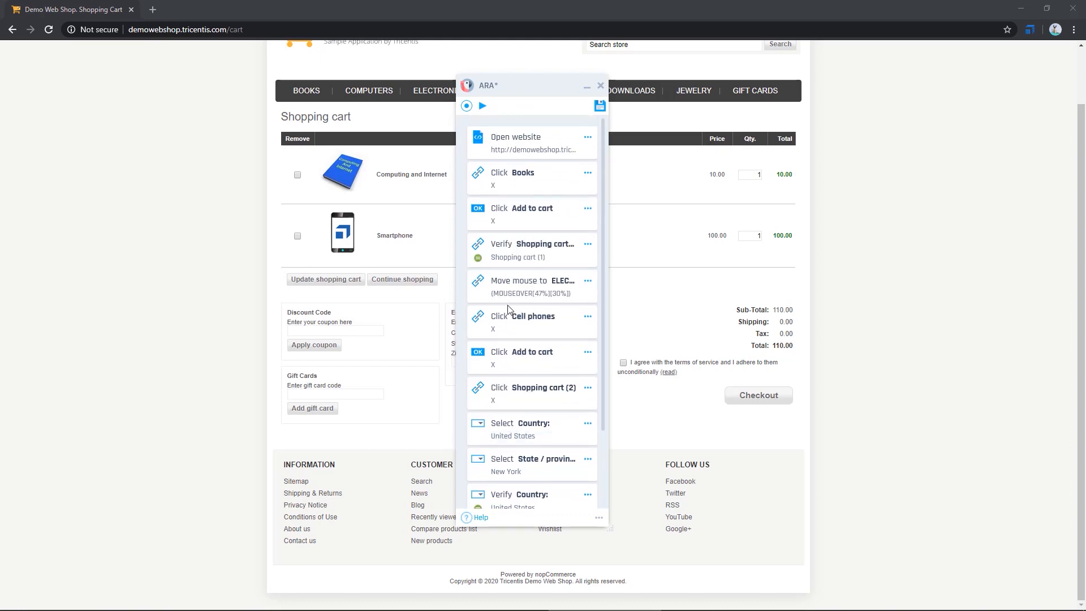
scroll(507, 309, down, 3)
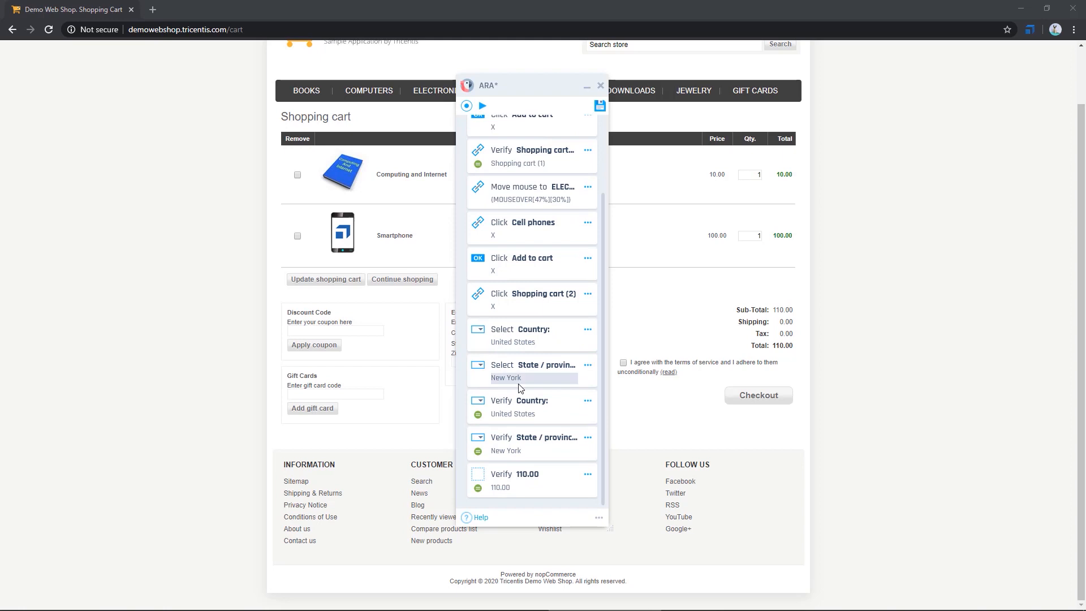
click(587, 438)
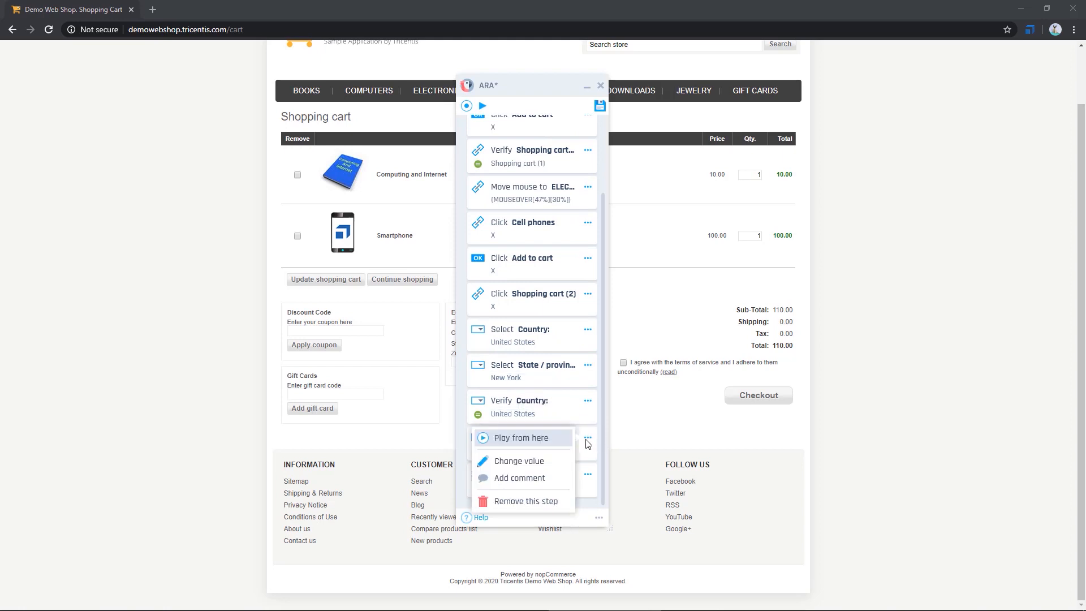
click(591, 474)
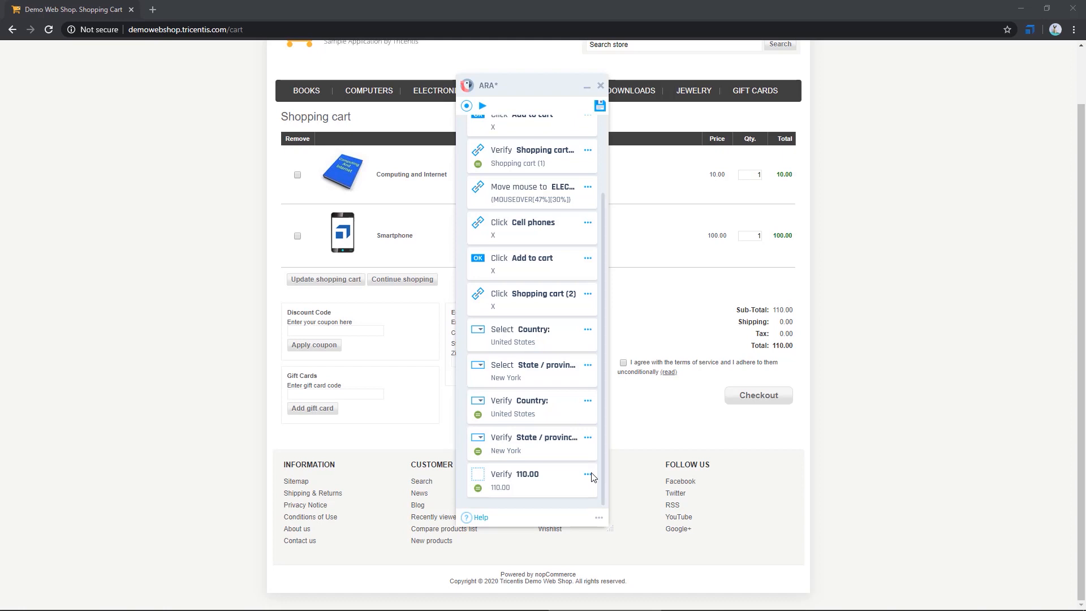
click(588, 475)
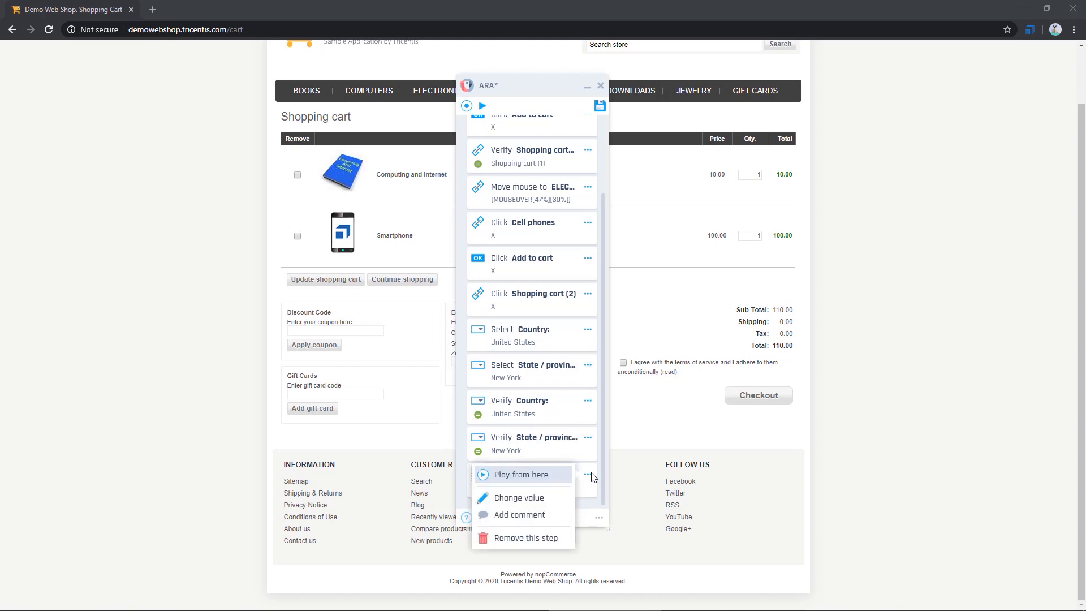
click(557, 540)
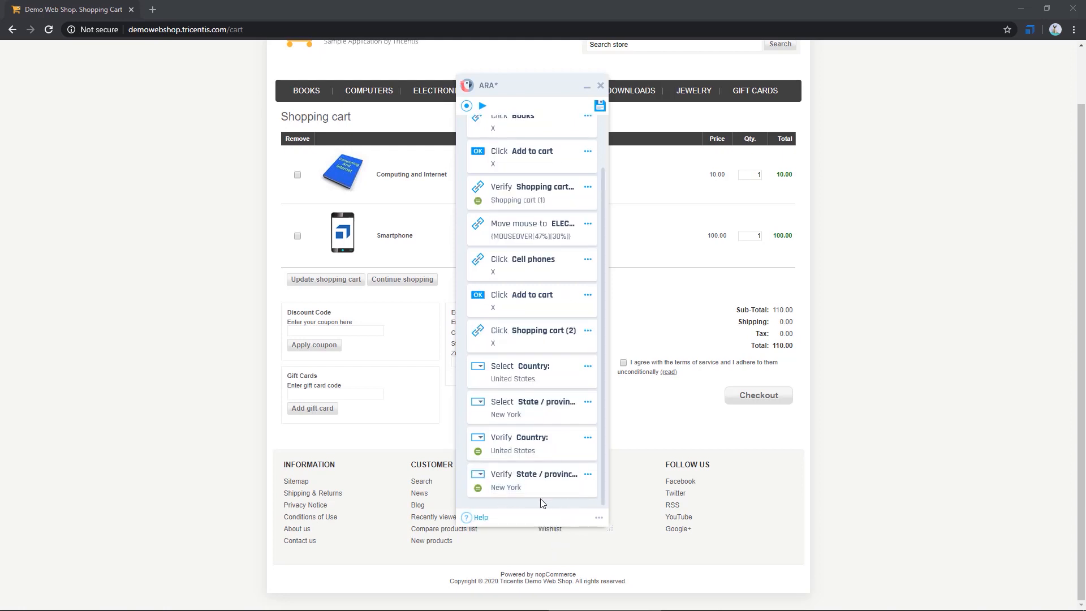
- Move the ARA window clear of the shopping cart, view its help documentation, and return to the web shop page
scroll(554, 438, up, 3)
drag(517, 91, 899, 67)
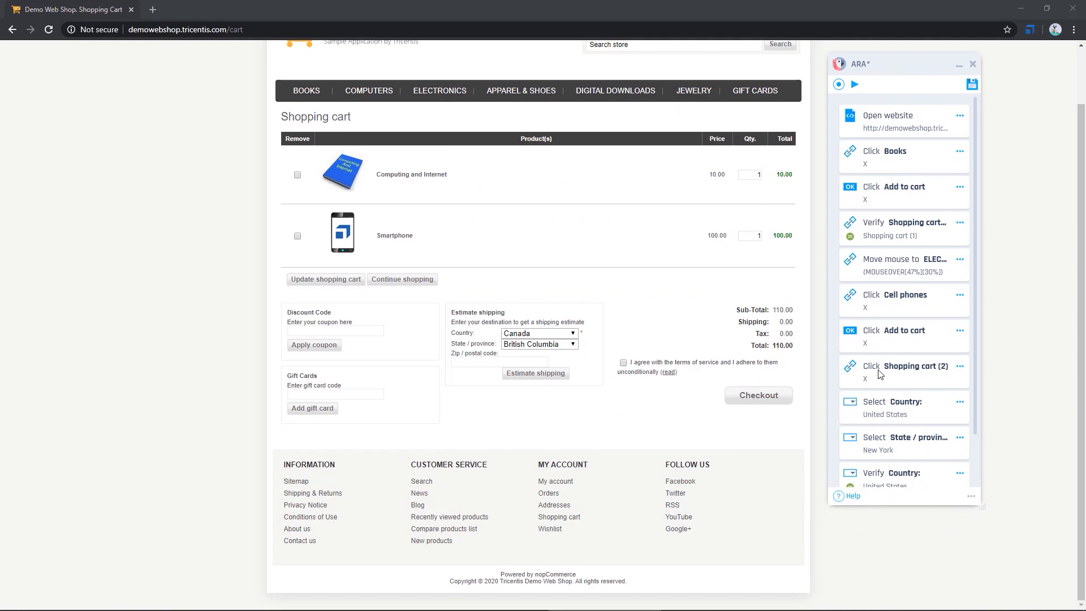
click(853, 496)
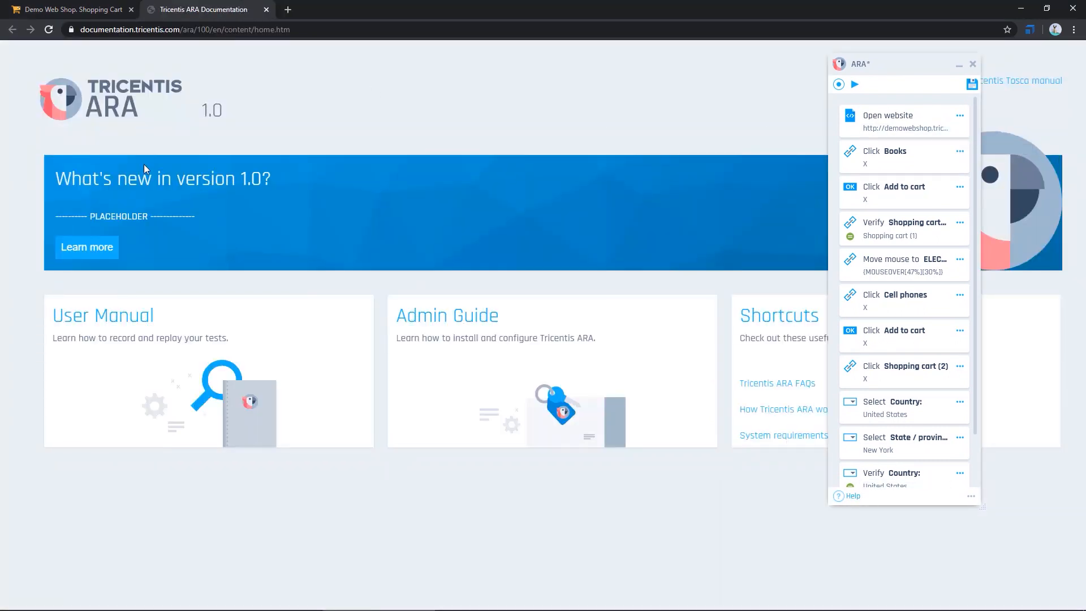
click(105, 10)
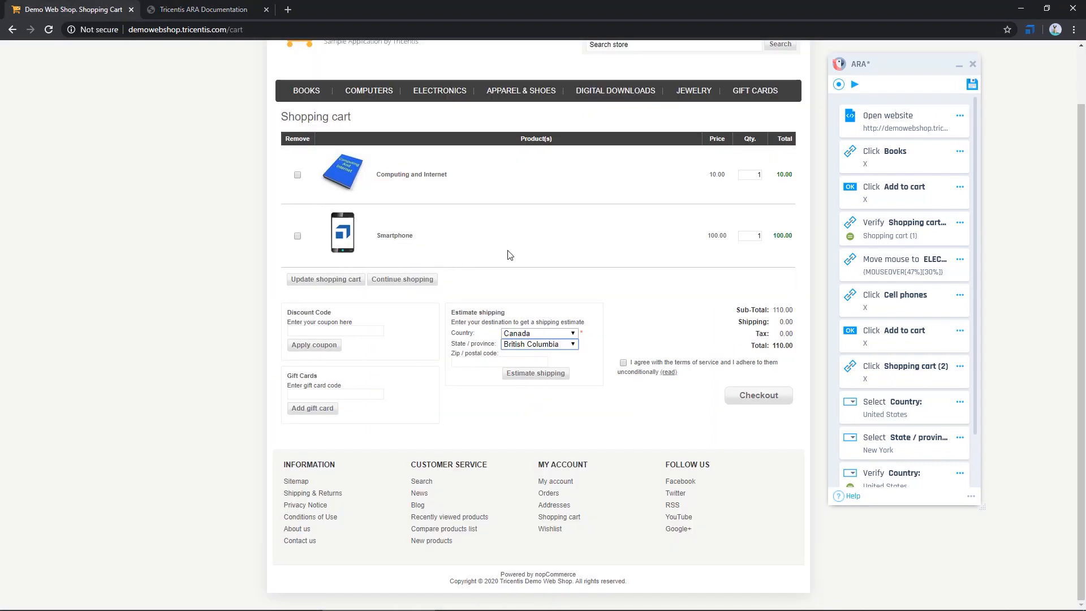
- Replay all recorded steps from the start and review the result of each step
scroll(509, 255, up, 1)
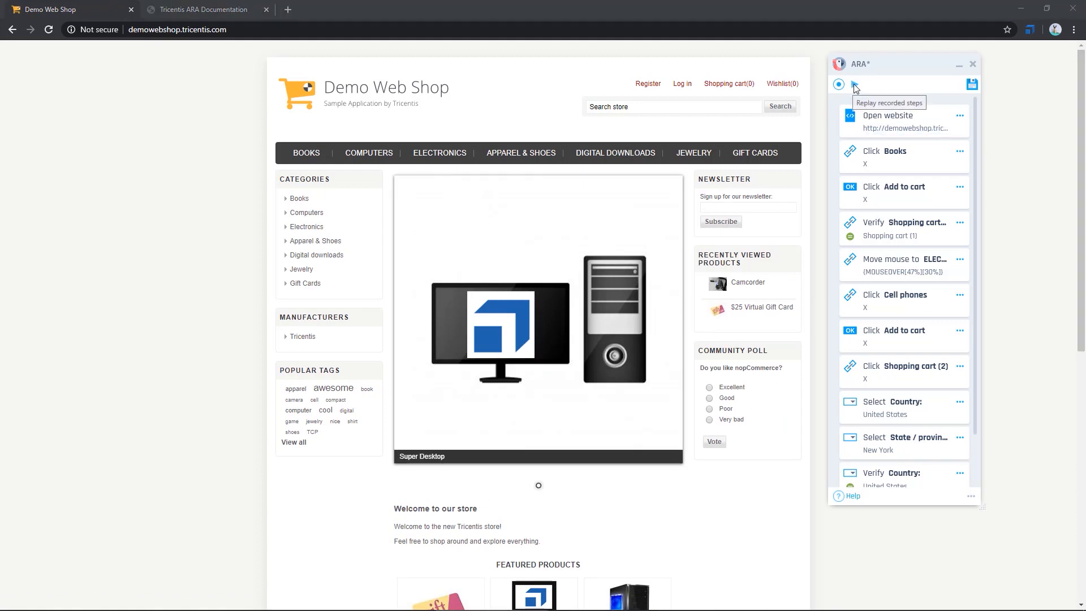
click(854, 84)
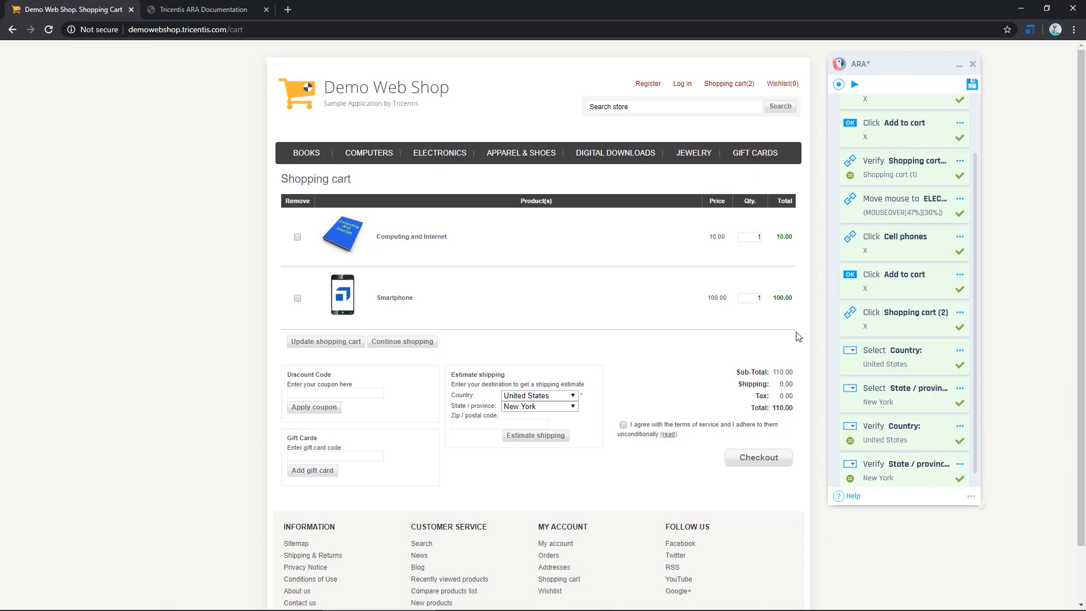
scroll(887, 333, down, 1)
scroll(887, 334, up, 3)
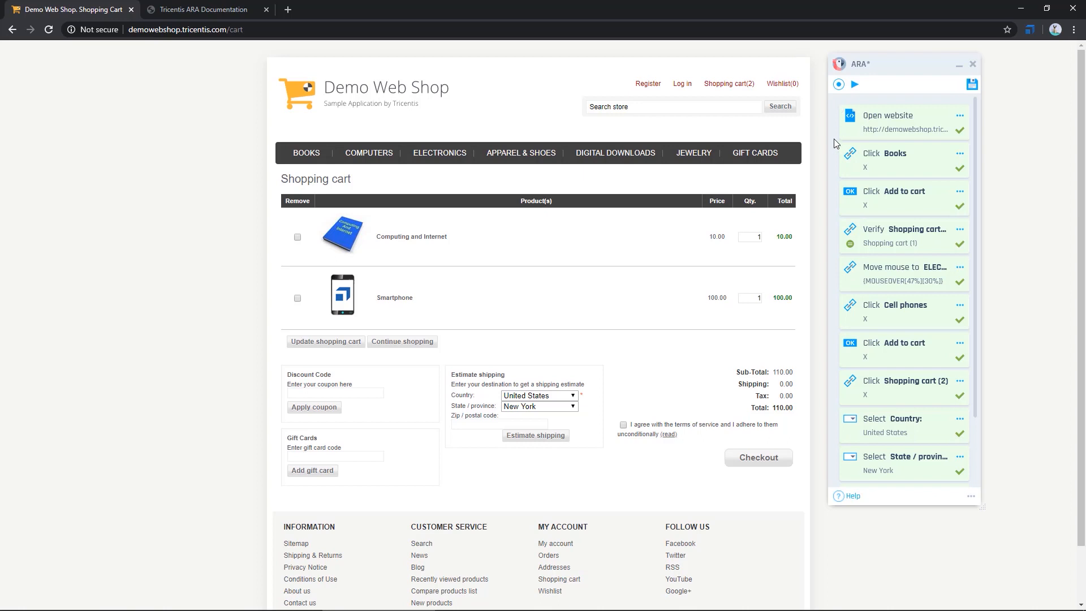
- Save the recording as Demo Web Shop - 2020_02_06_1127.ara in the ARA Recordings folder
click(972, 84)
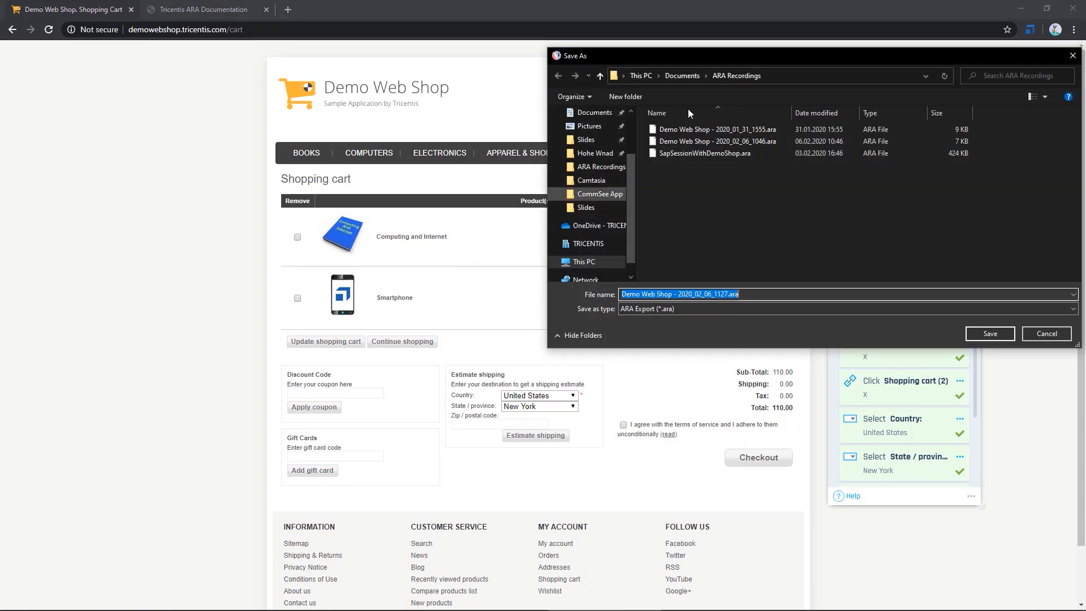
drag(735, 63, 495, 80)
click(383, 315)
drag(380, 313, 482, 317)
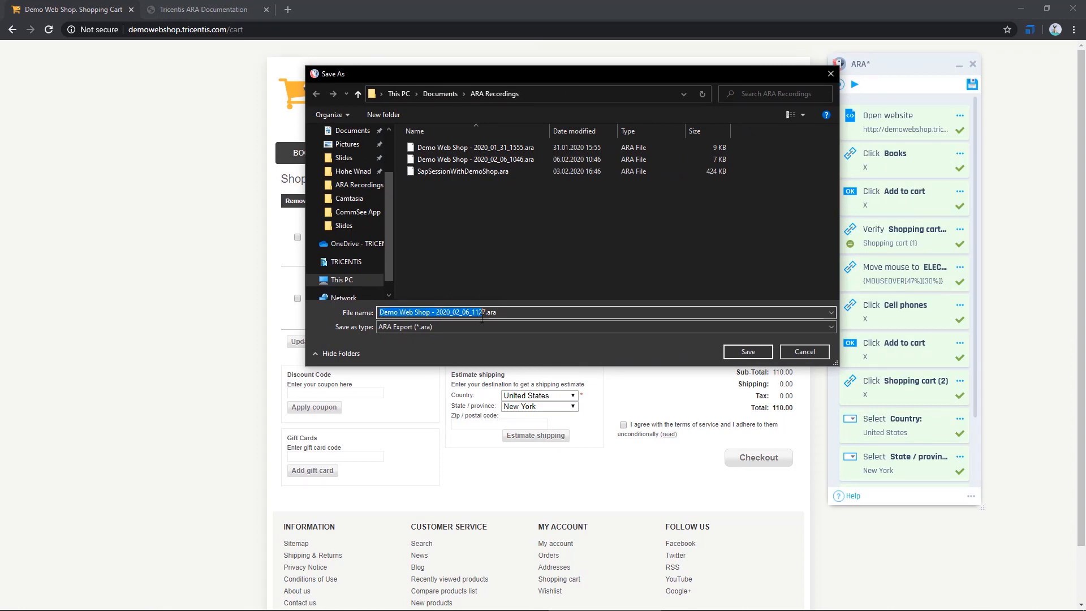
click(763, 354)
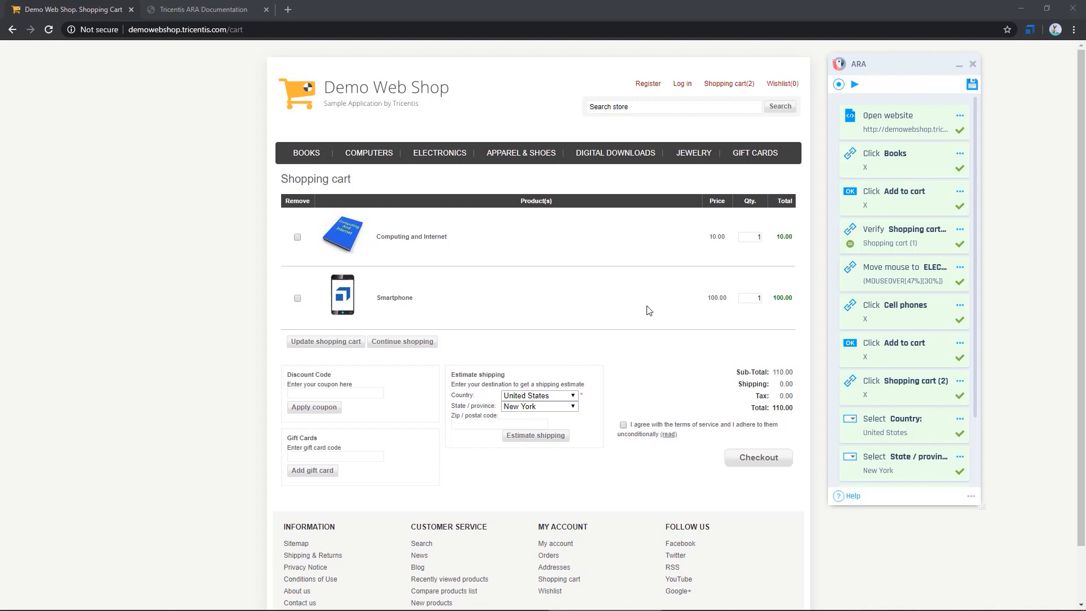
- Replay the test case starting from the Select Country step and review the step results
scroll(647, 310, down, 2)
scroll(888, 390, down, 3)
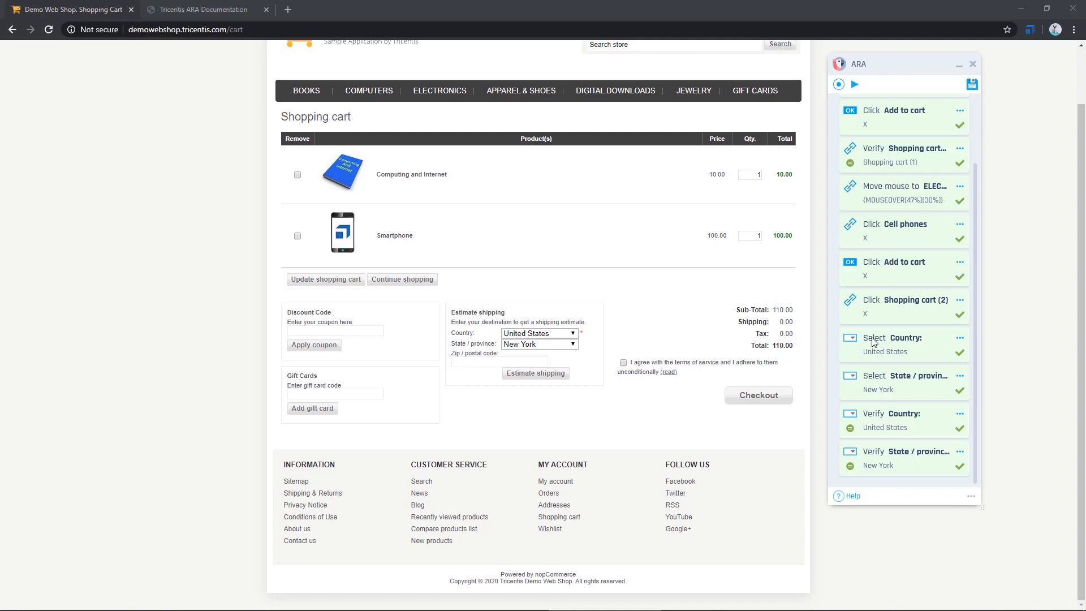
click(961, 340)
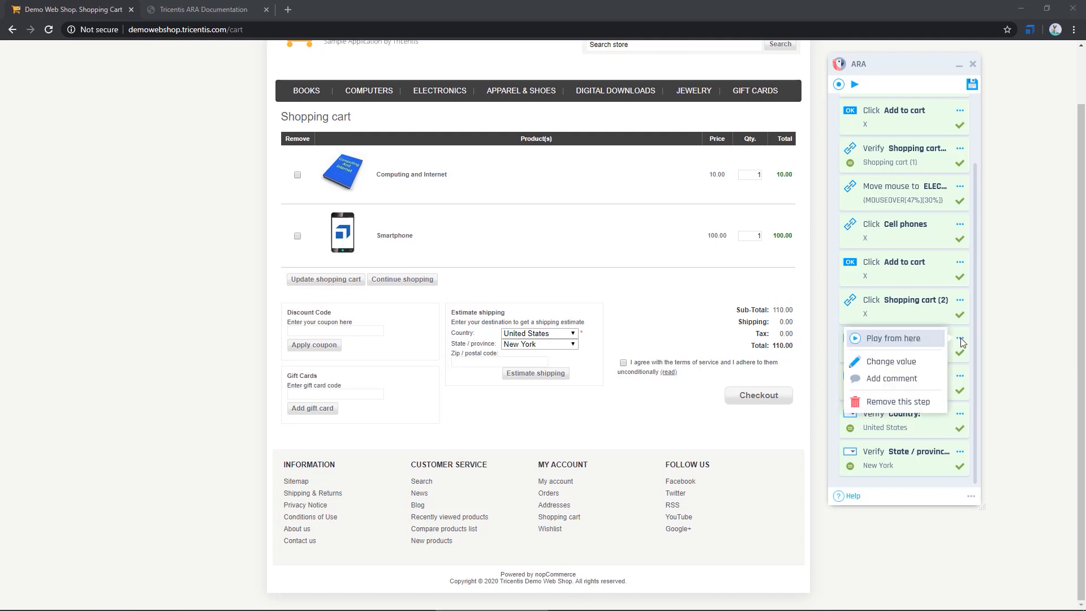
click(932, 342)
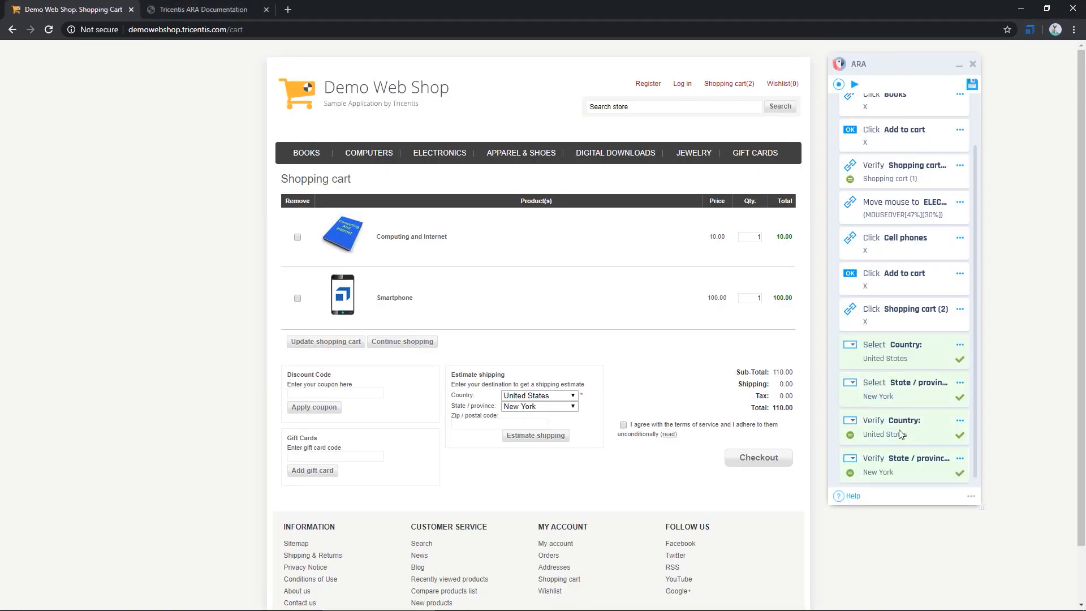
scroll(934, 368, up, 2)
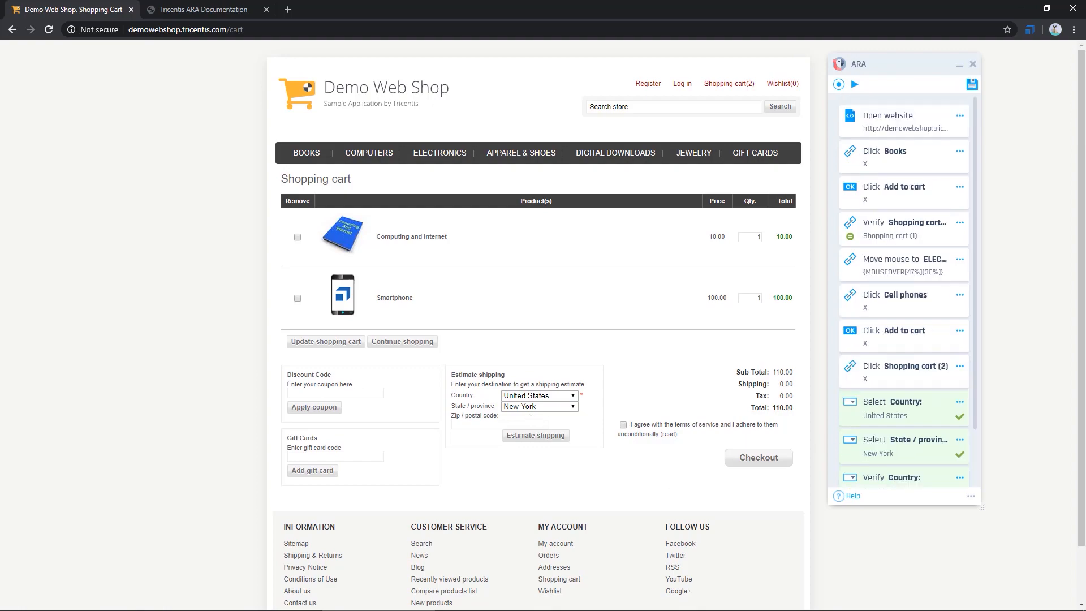